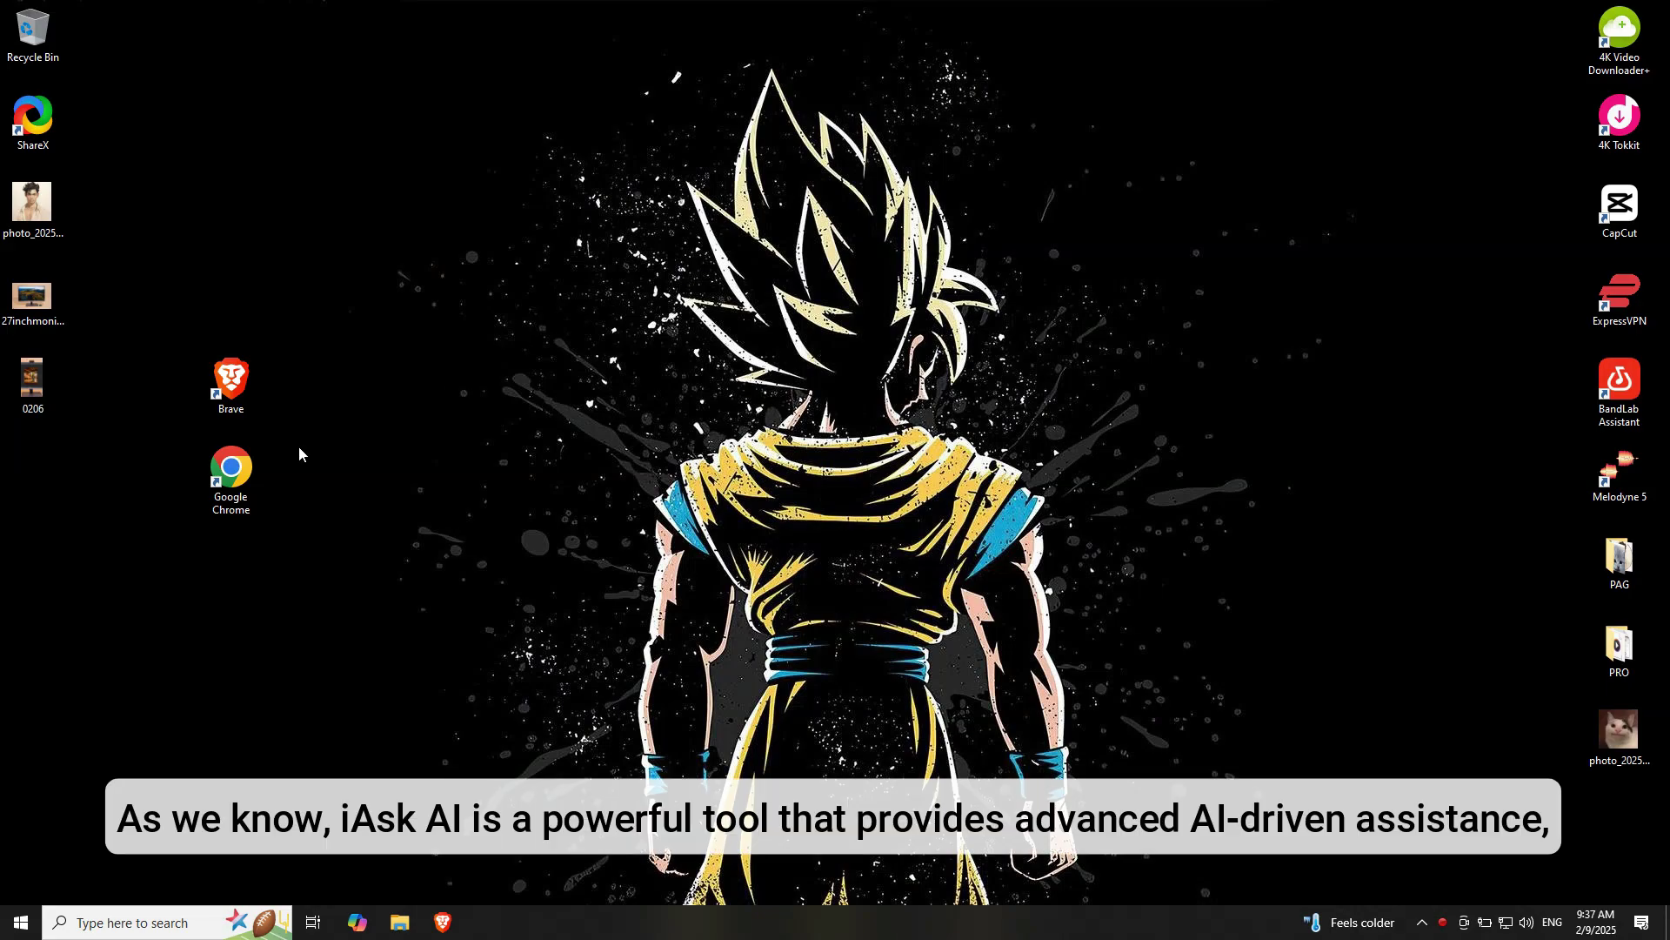
# Launch the Brave browser from its desktop shortcut
pyautogui.click(214, 373)
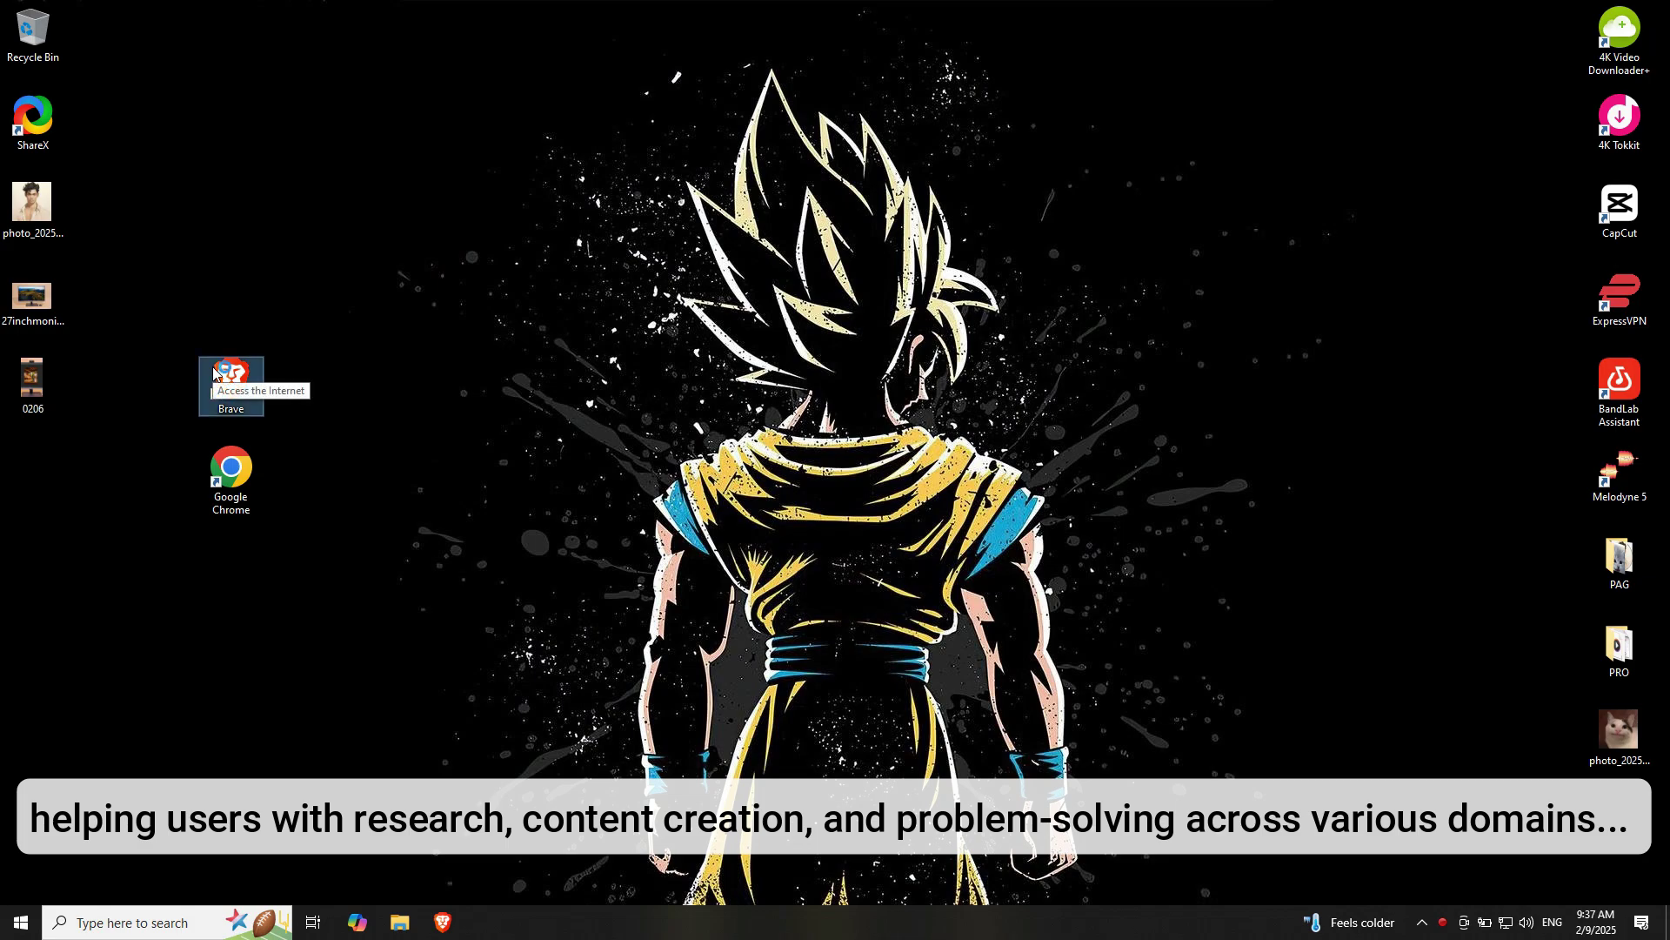
pyautogui.doubleClick(214, 372)
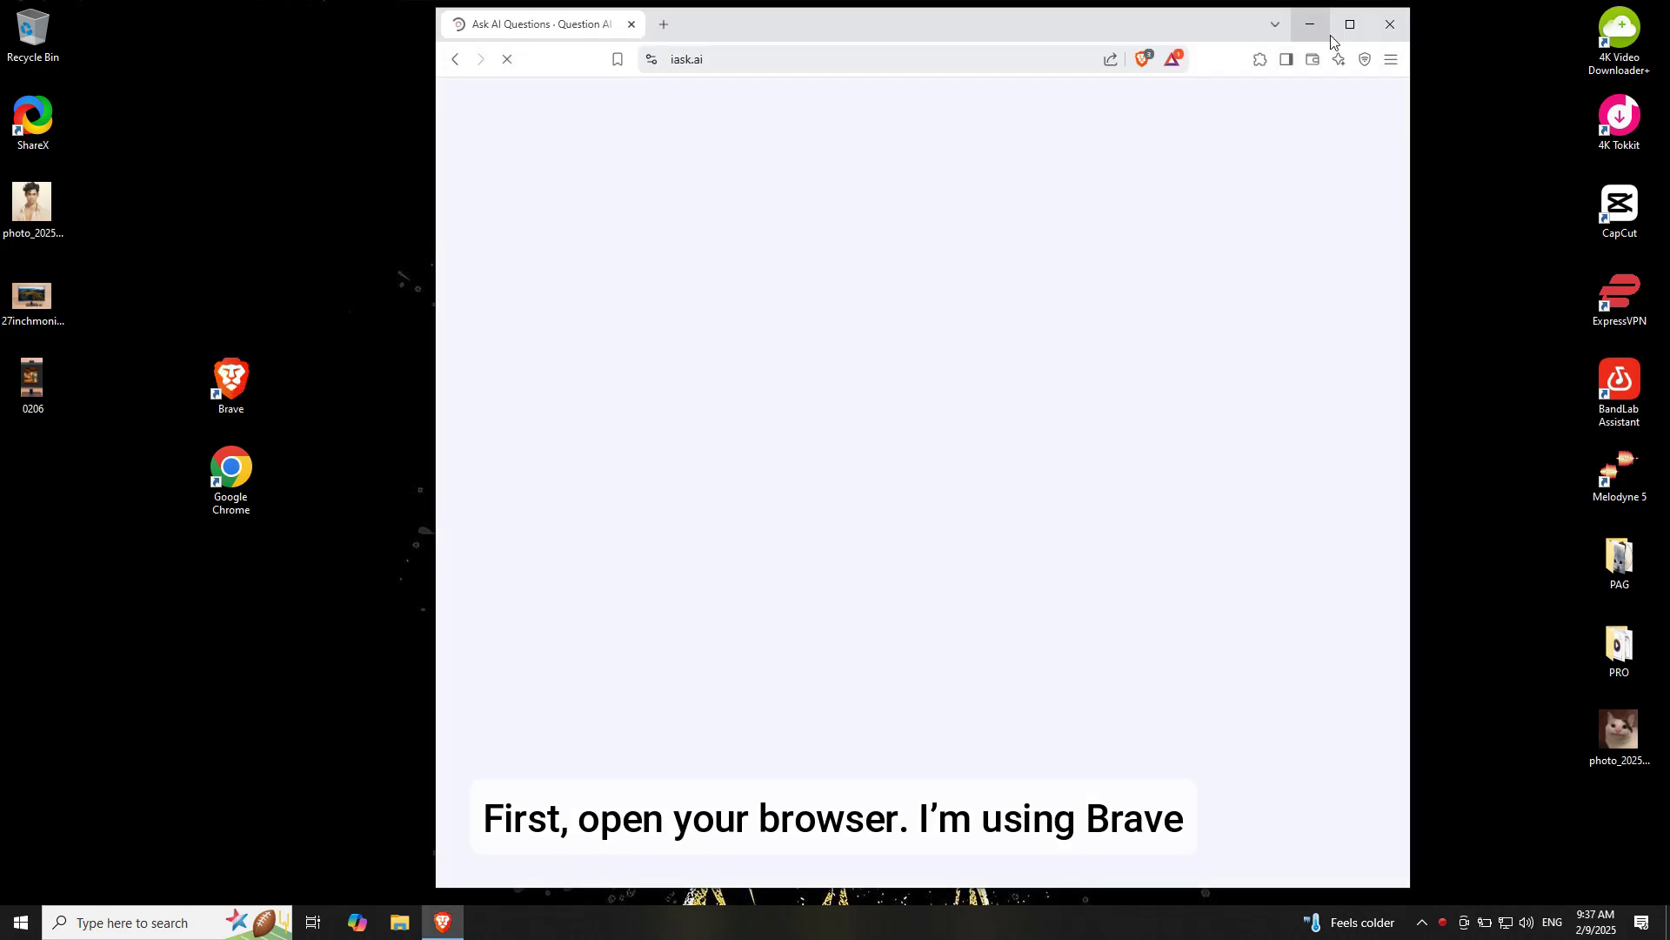
# Maximize Brave, dismiss the 'Logged out' notice, and return to the iask.ai home page after visiting the student offer
pyautogui.click(1351, 24)
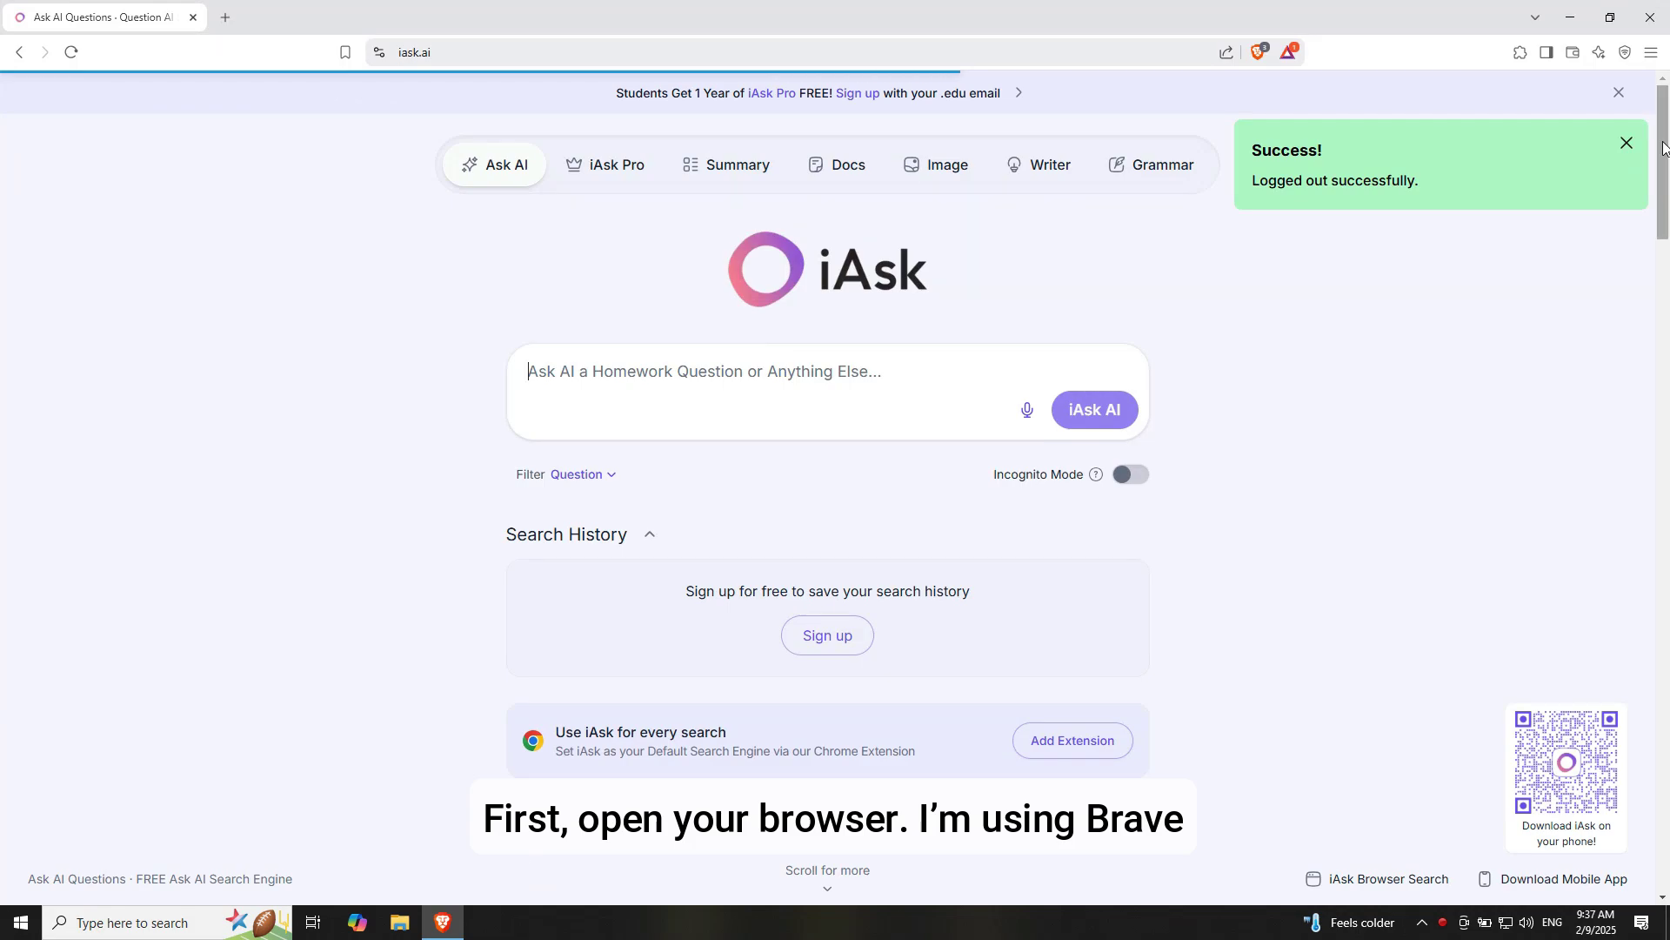
pyautogui.click(1625, 144)
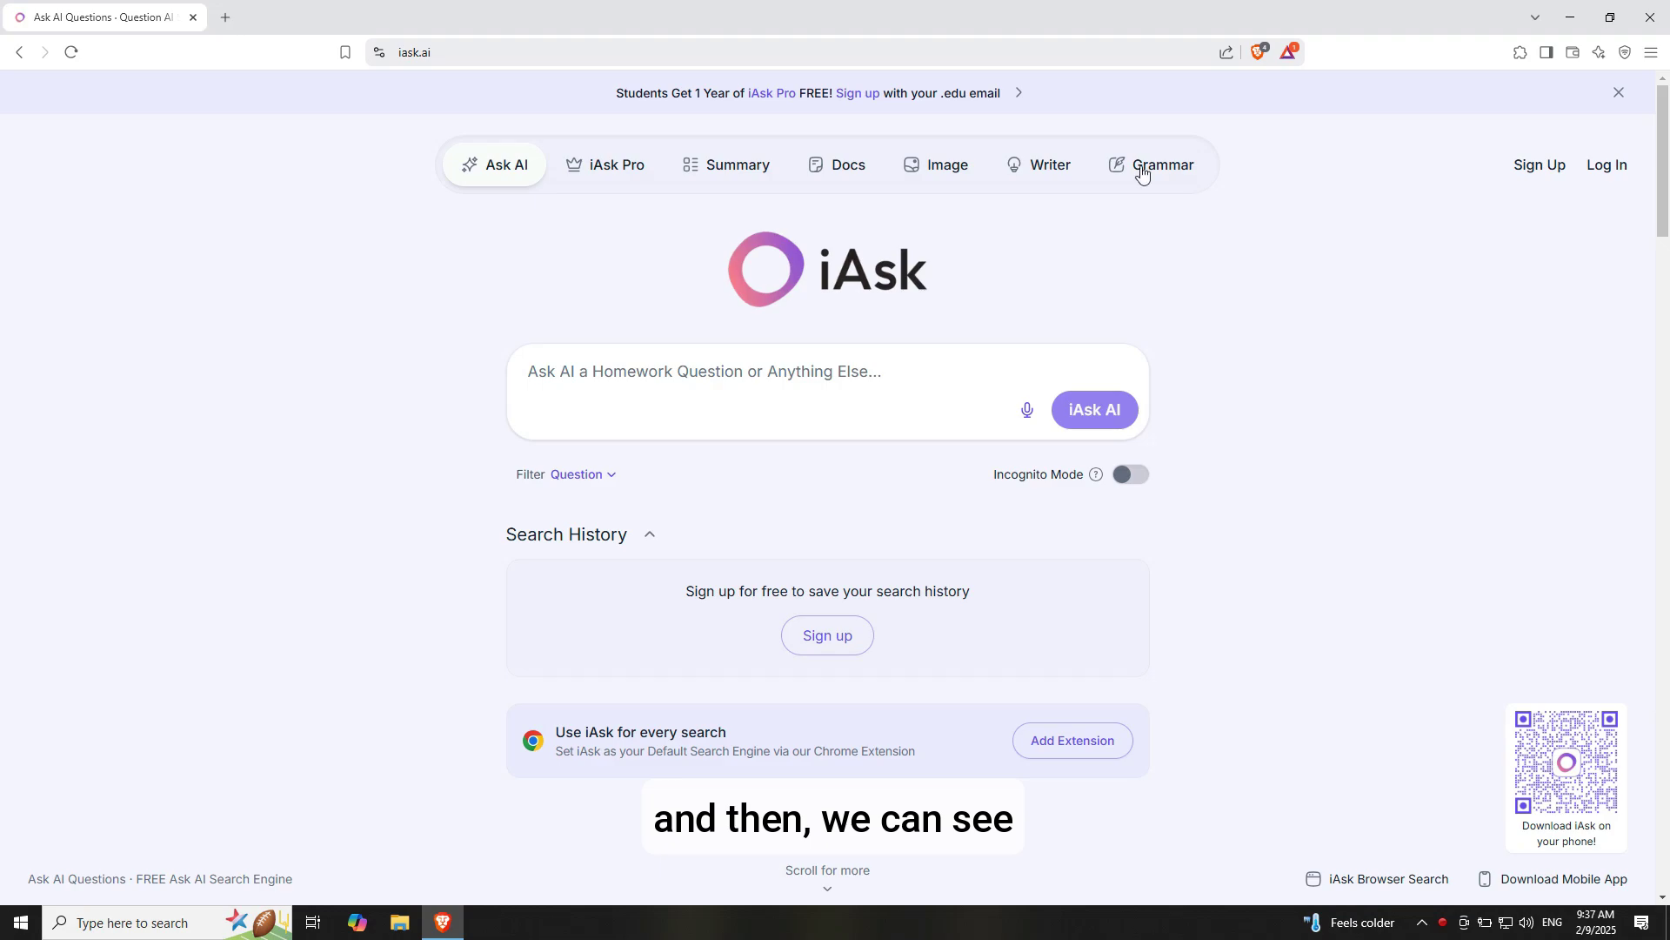
pyautogui.moveTo(611, 93); pyautogui.dragTo(1015, 93)
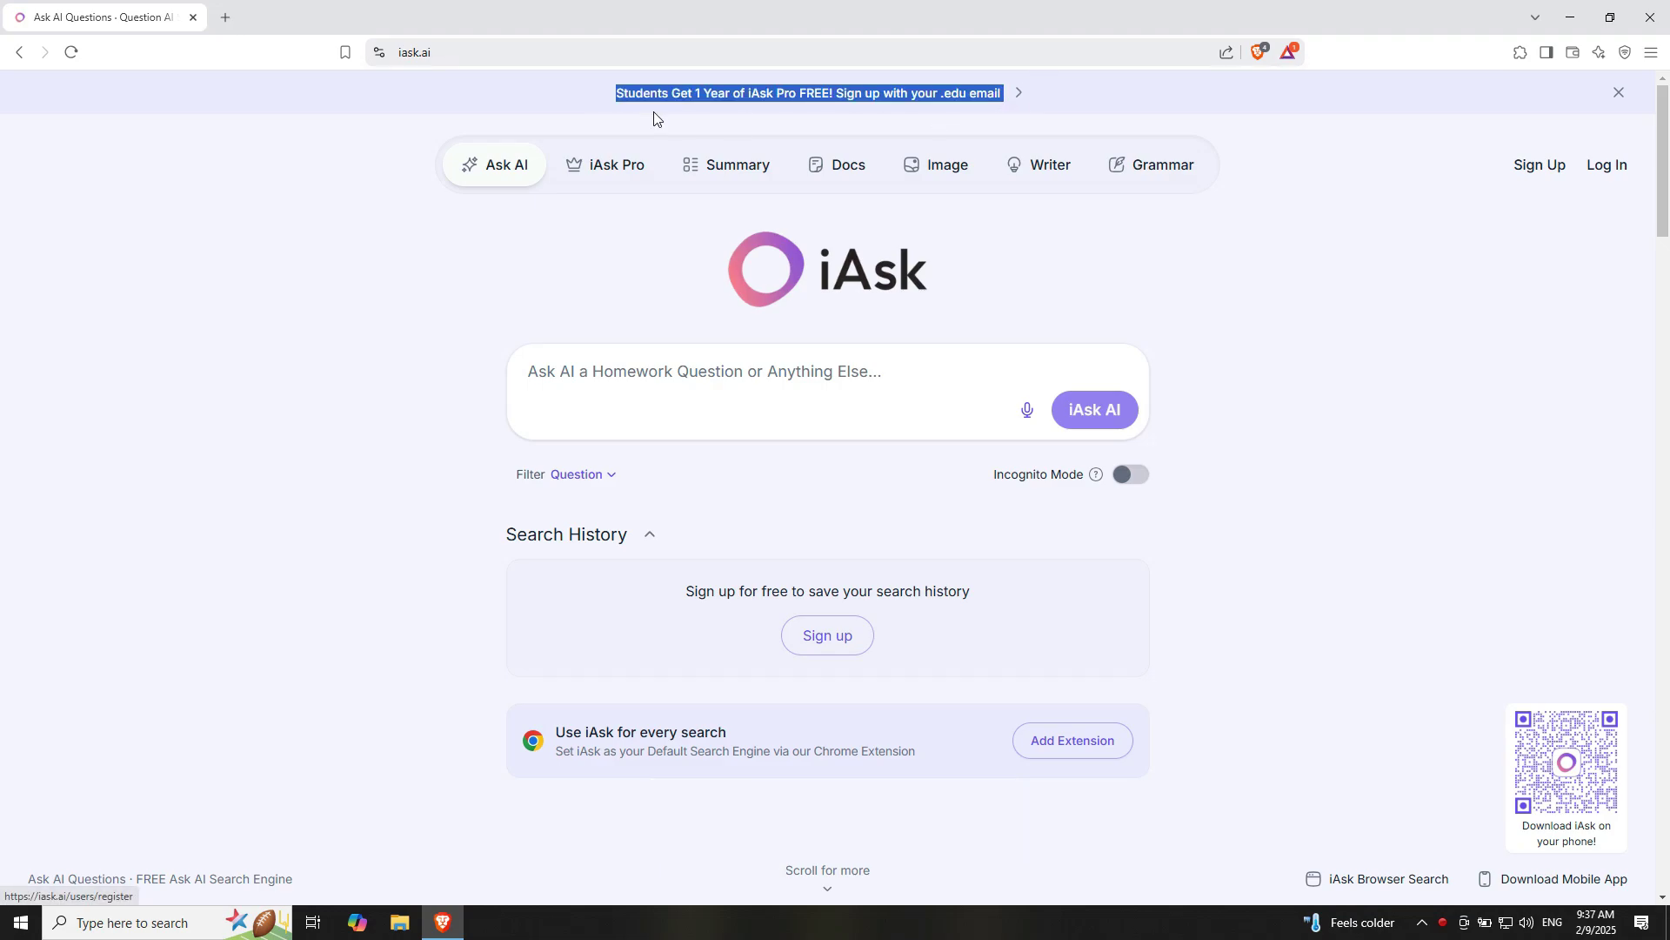
pyautogui.click(1019, 95)
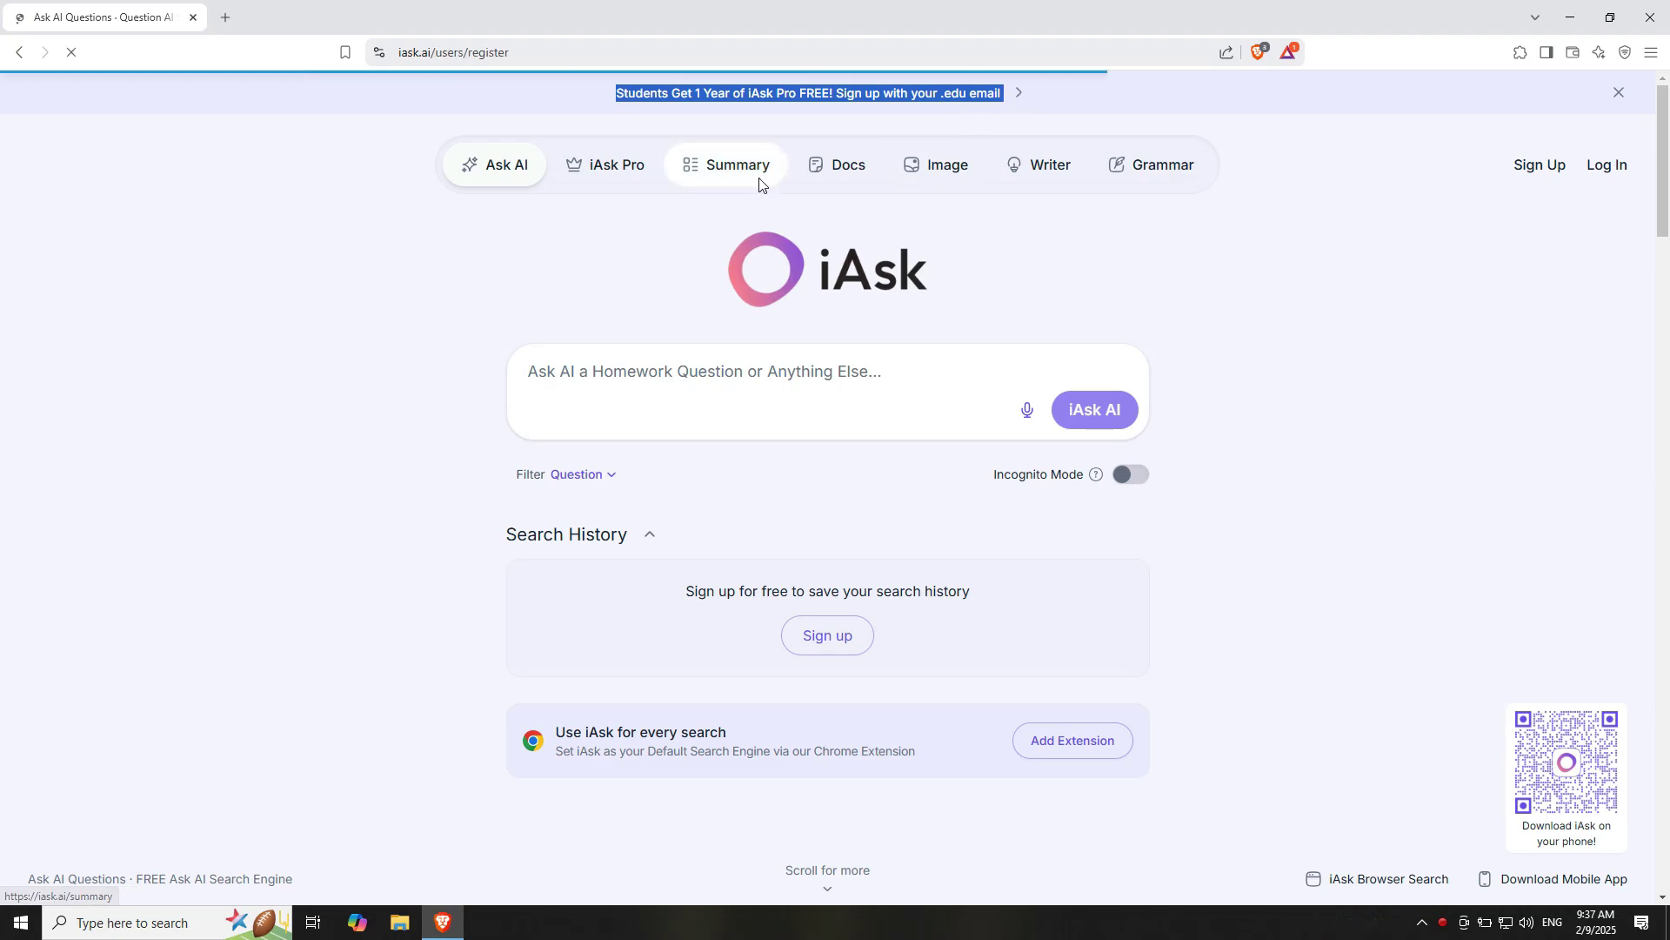
pyautogui.click(18, 52)
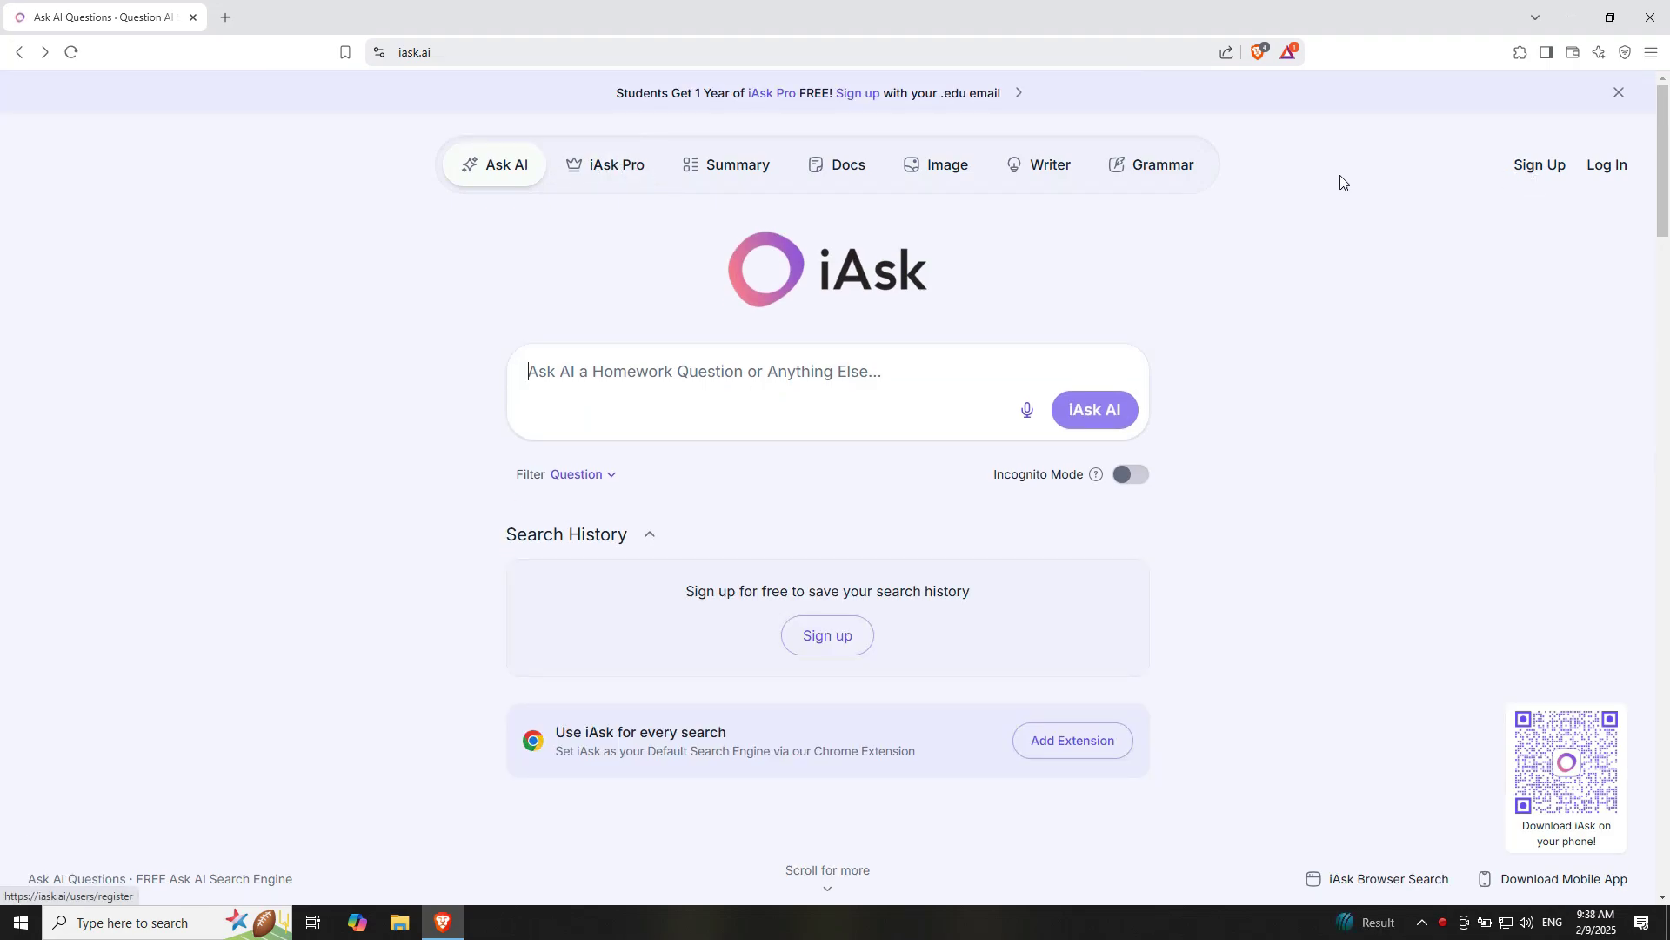
# On the iAsk Pro pricing page, sign up for the students offer requiring a .edu or .ac email
pyautogui.click(631, 172)
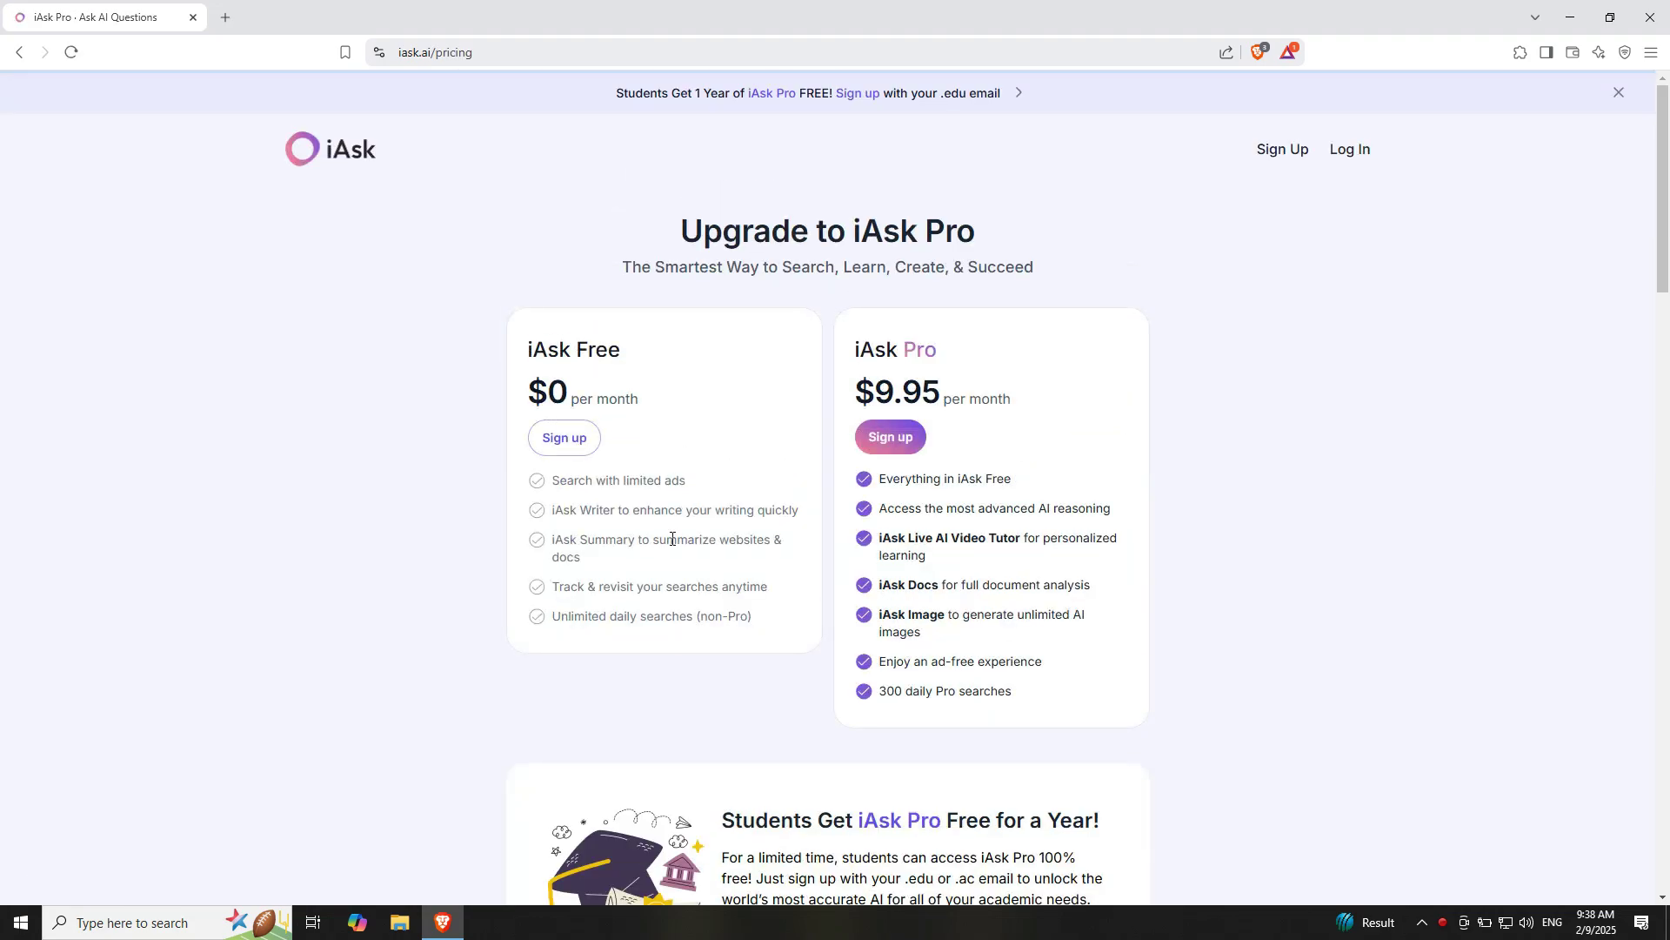
pyautogui.scroll(-1, 962, 535)
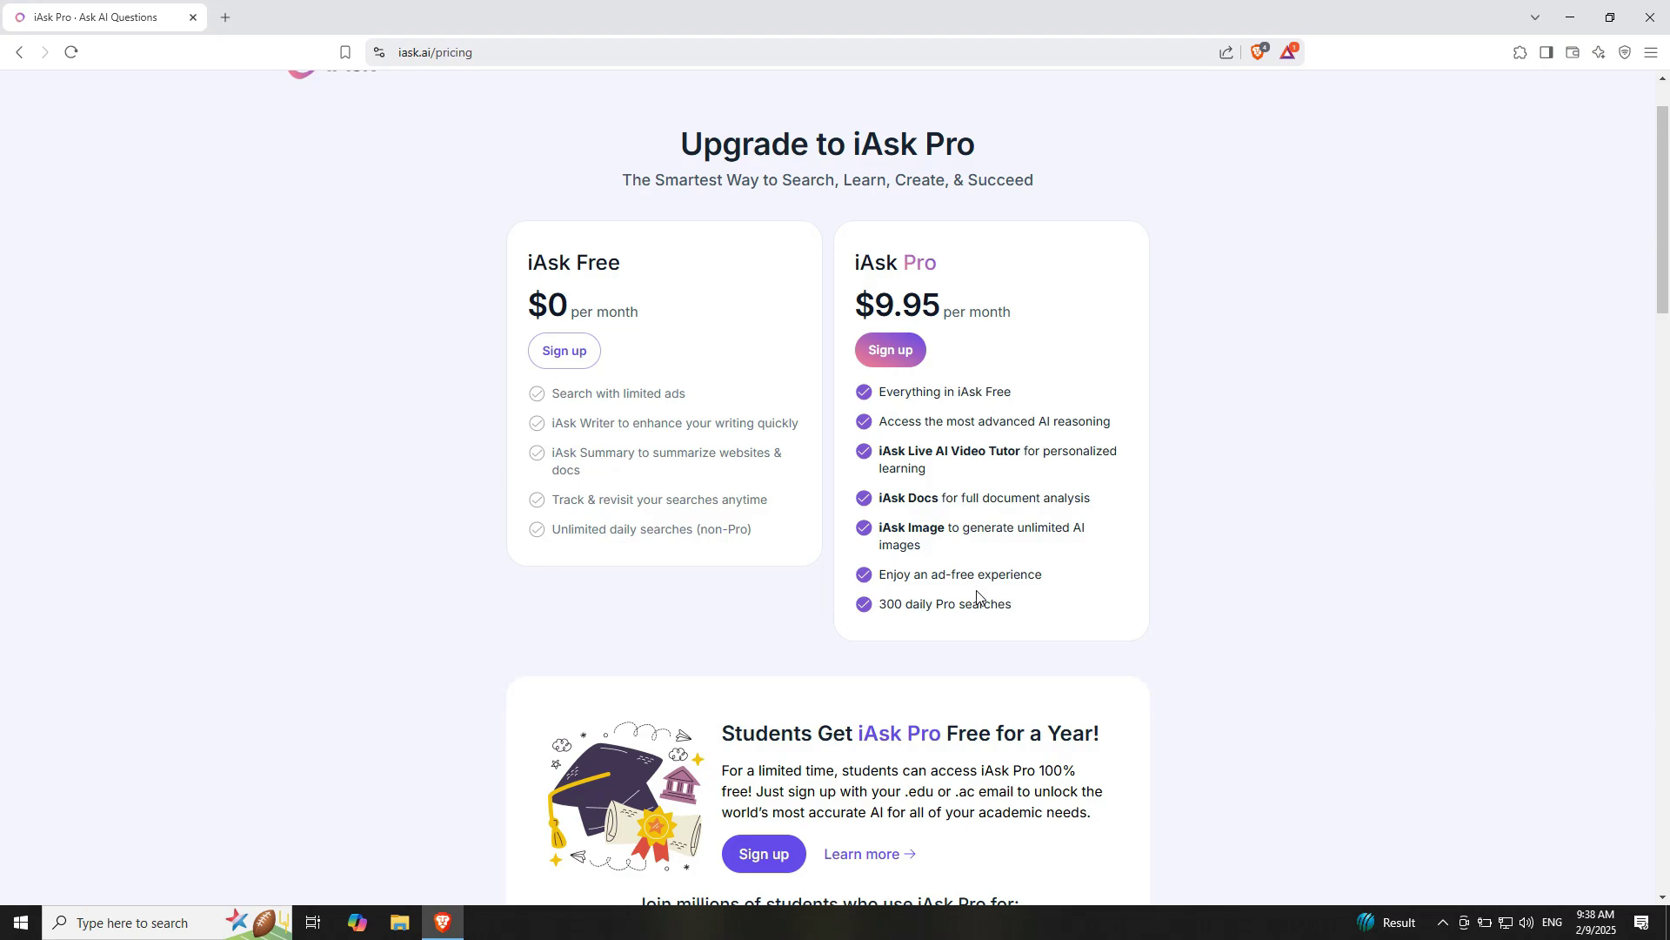
pyautogui.scroll(-2, 978, 588)
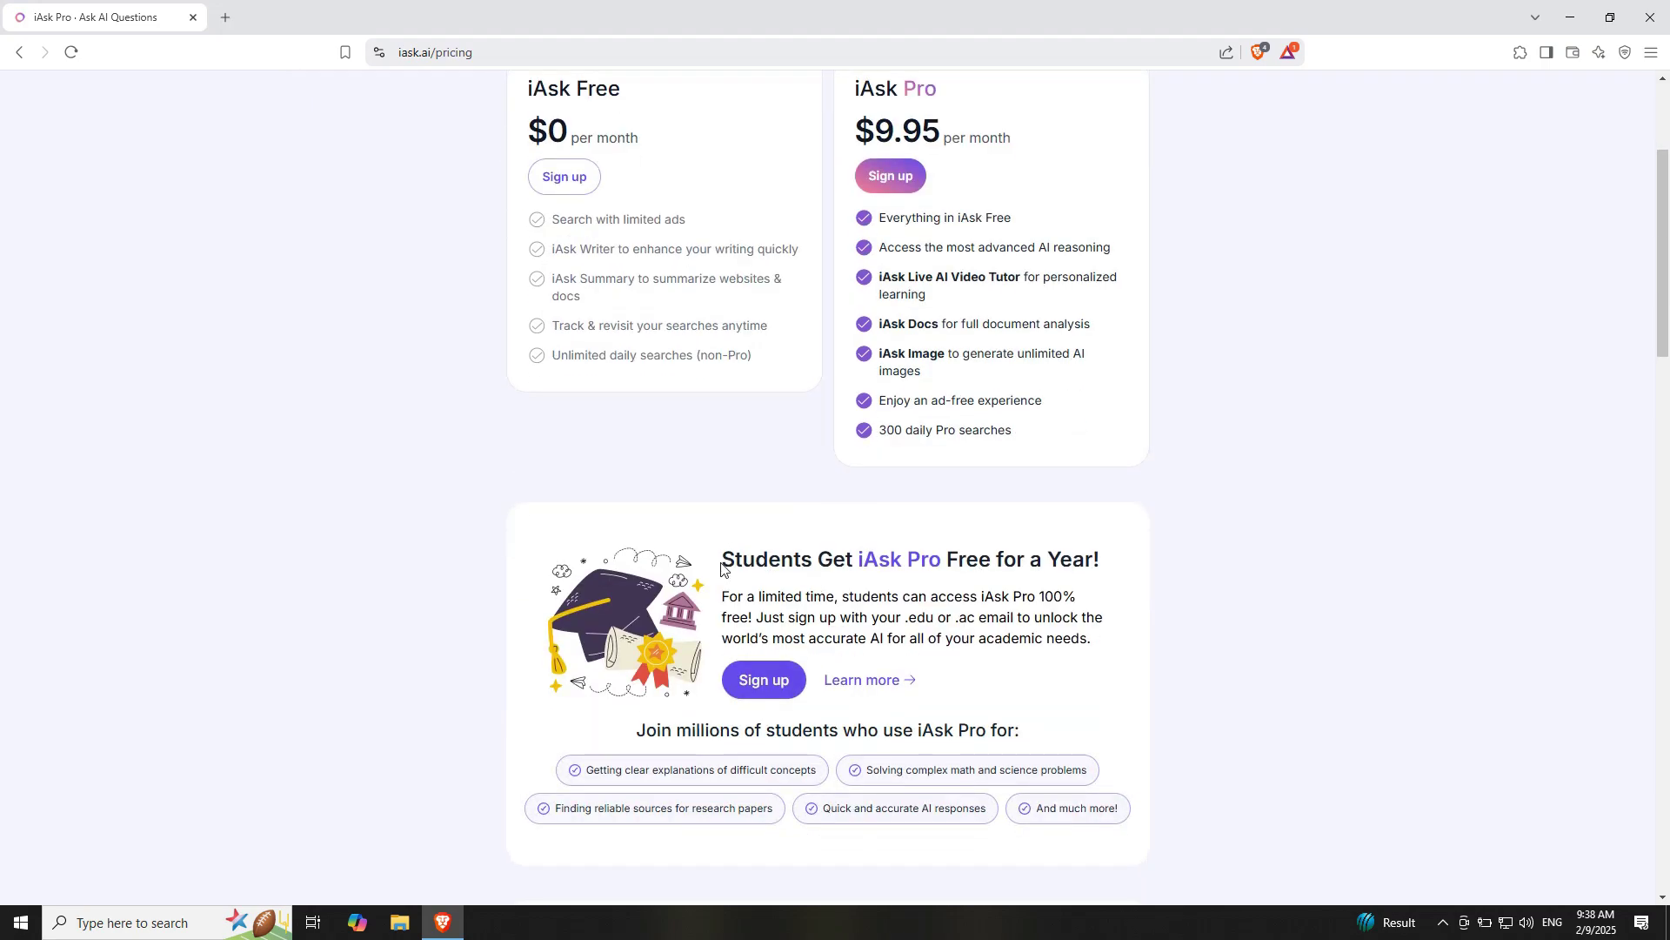
pyautogui.moveTo(720, 563); pyautogui.dragTo(1115, 636)
pyautogui.click(913, 620)
pyautogui.moveTo(904, 619); pyautogui.dragTo(981, 618)
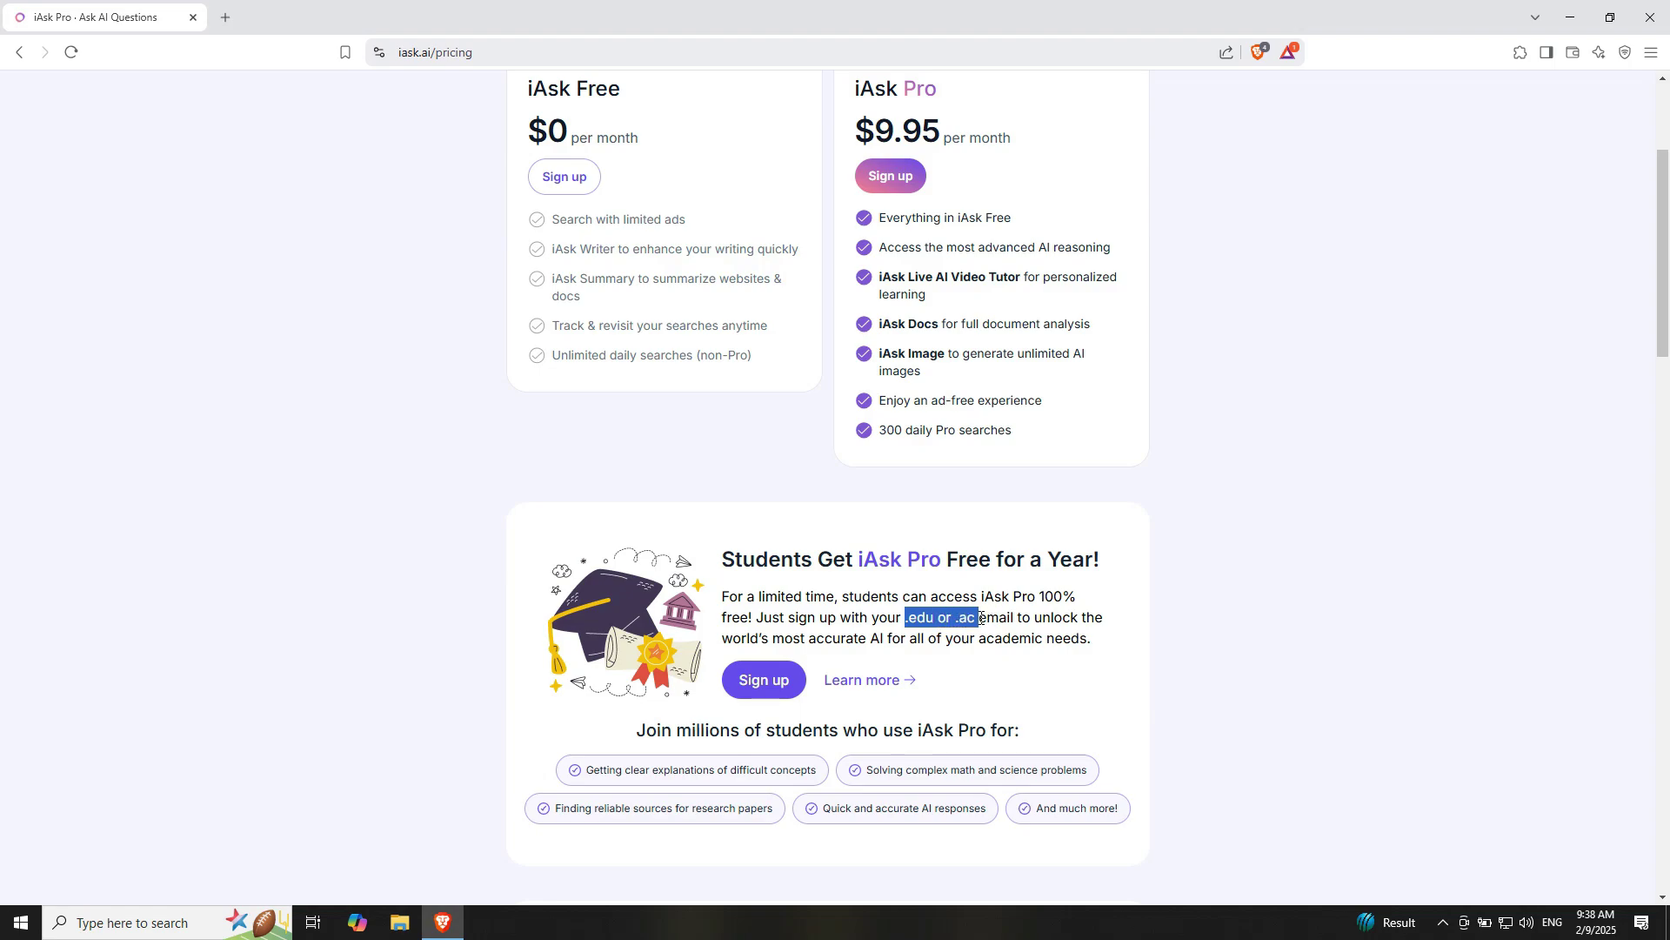
pyautogui.click(777, 679)
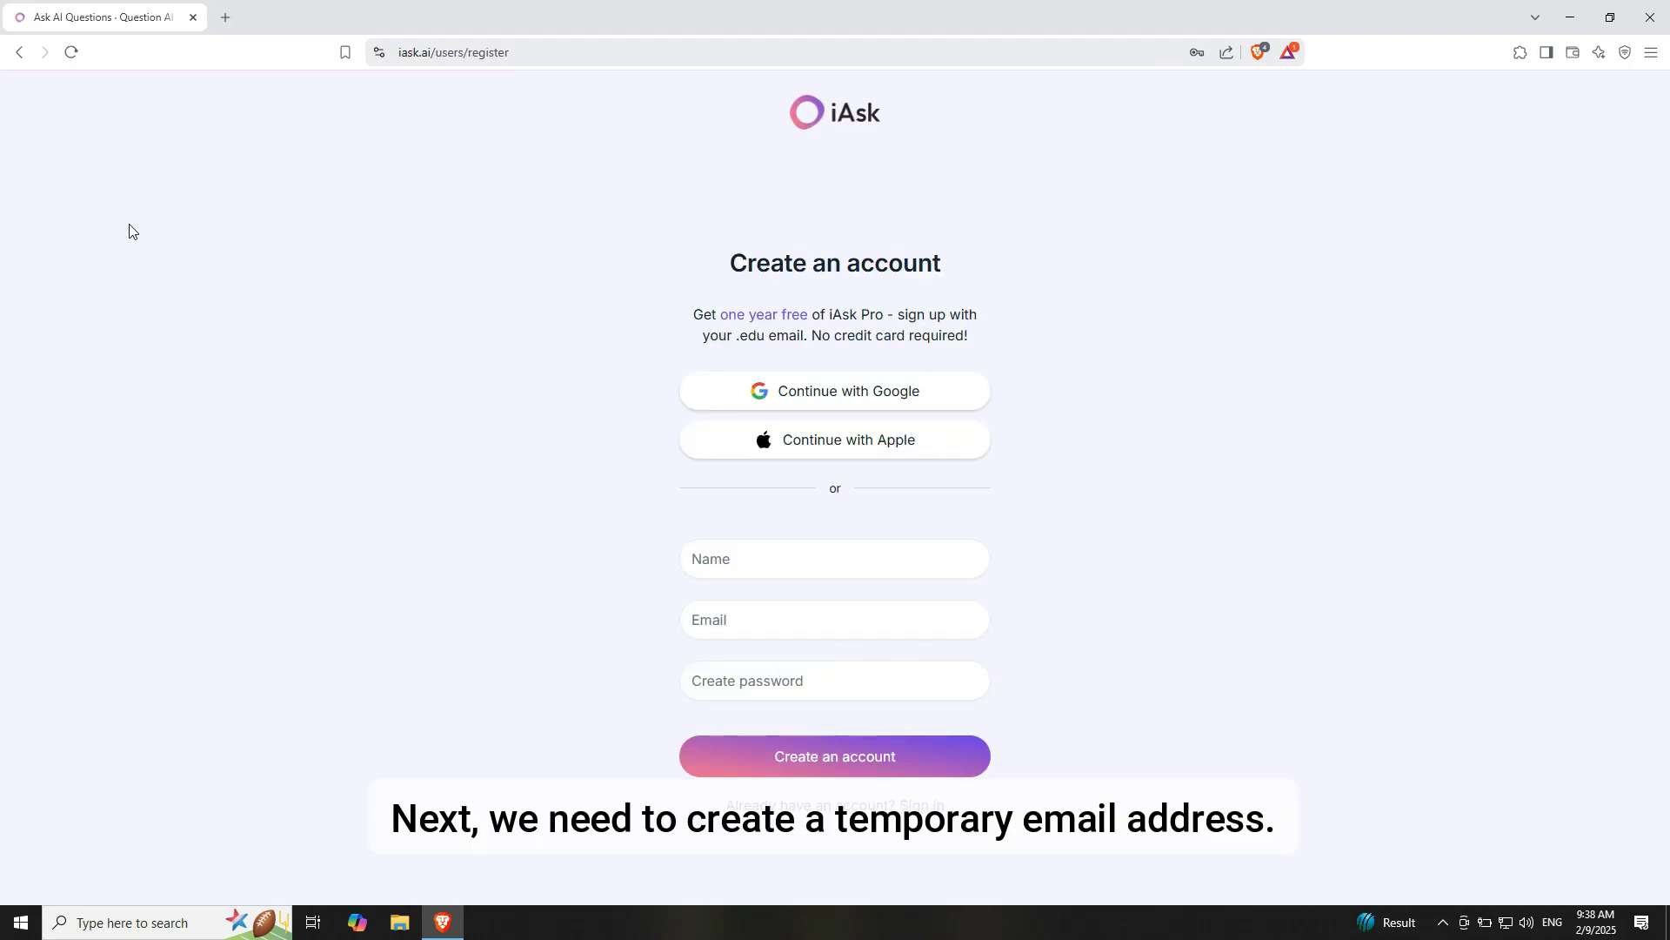
# Open google.com in a new tab and search for 'tempumail'
pyautogui.click(225, 17)
pyautogui.write('google.com')
pyautogui.press('Return')
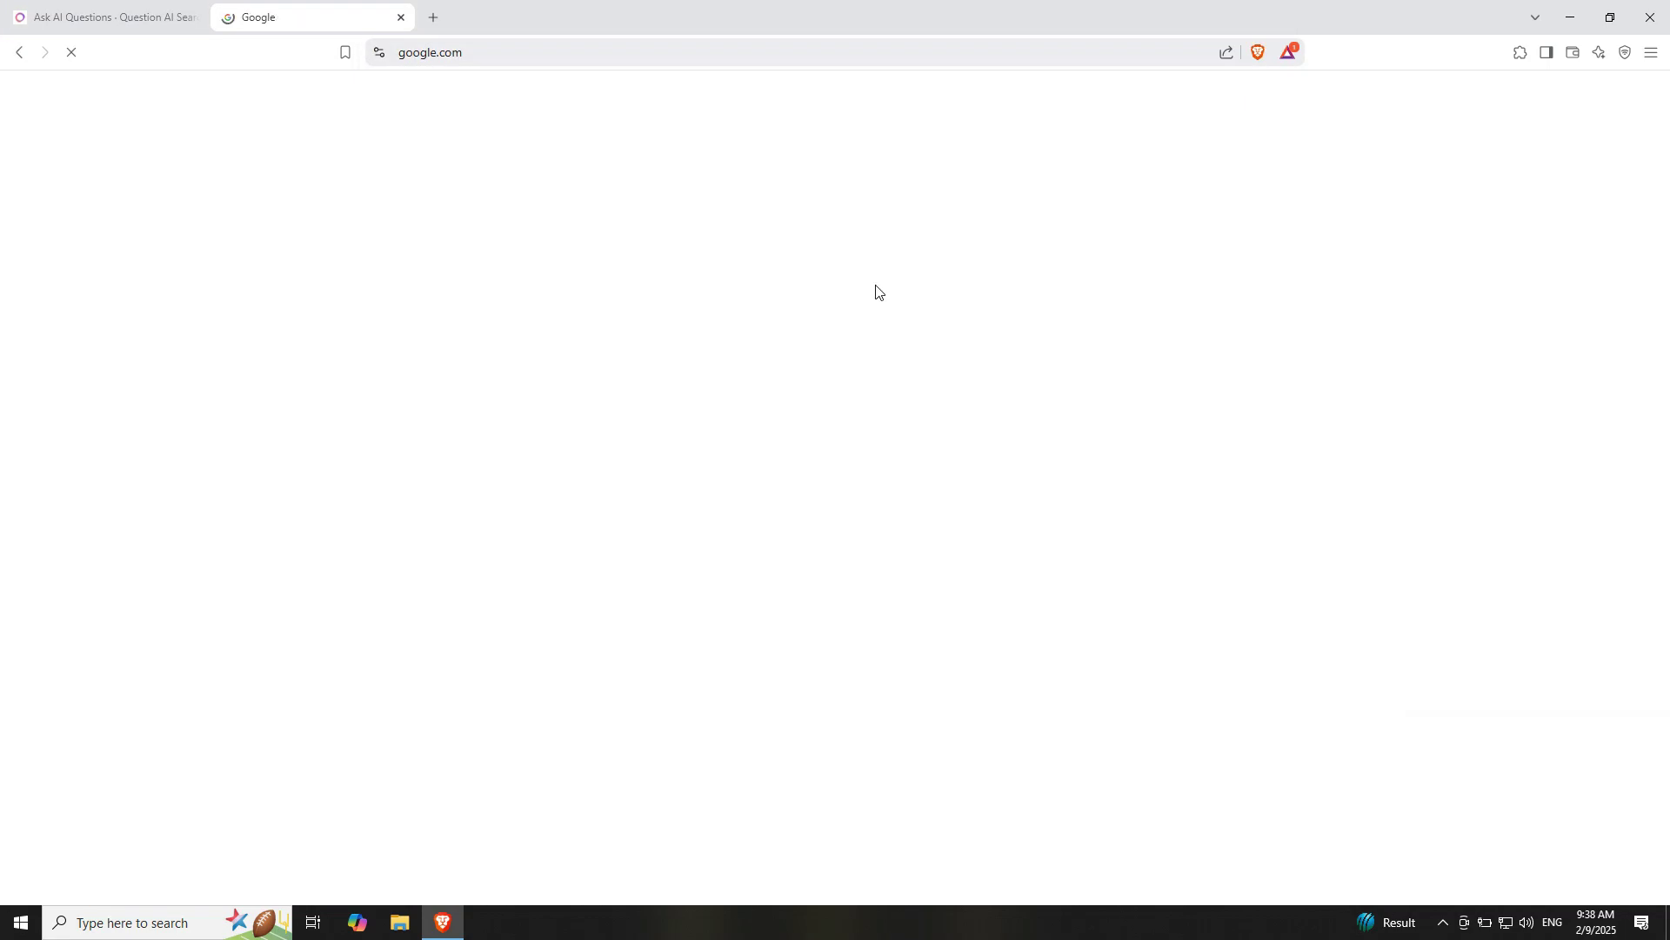
pyautogui.write('tempumail')
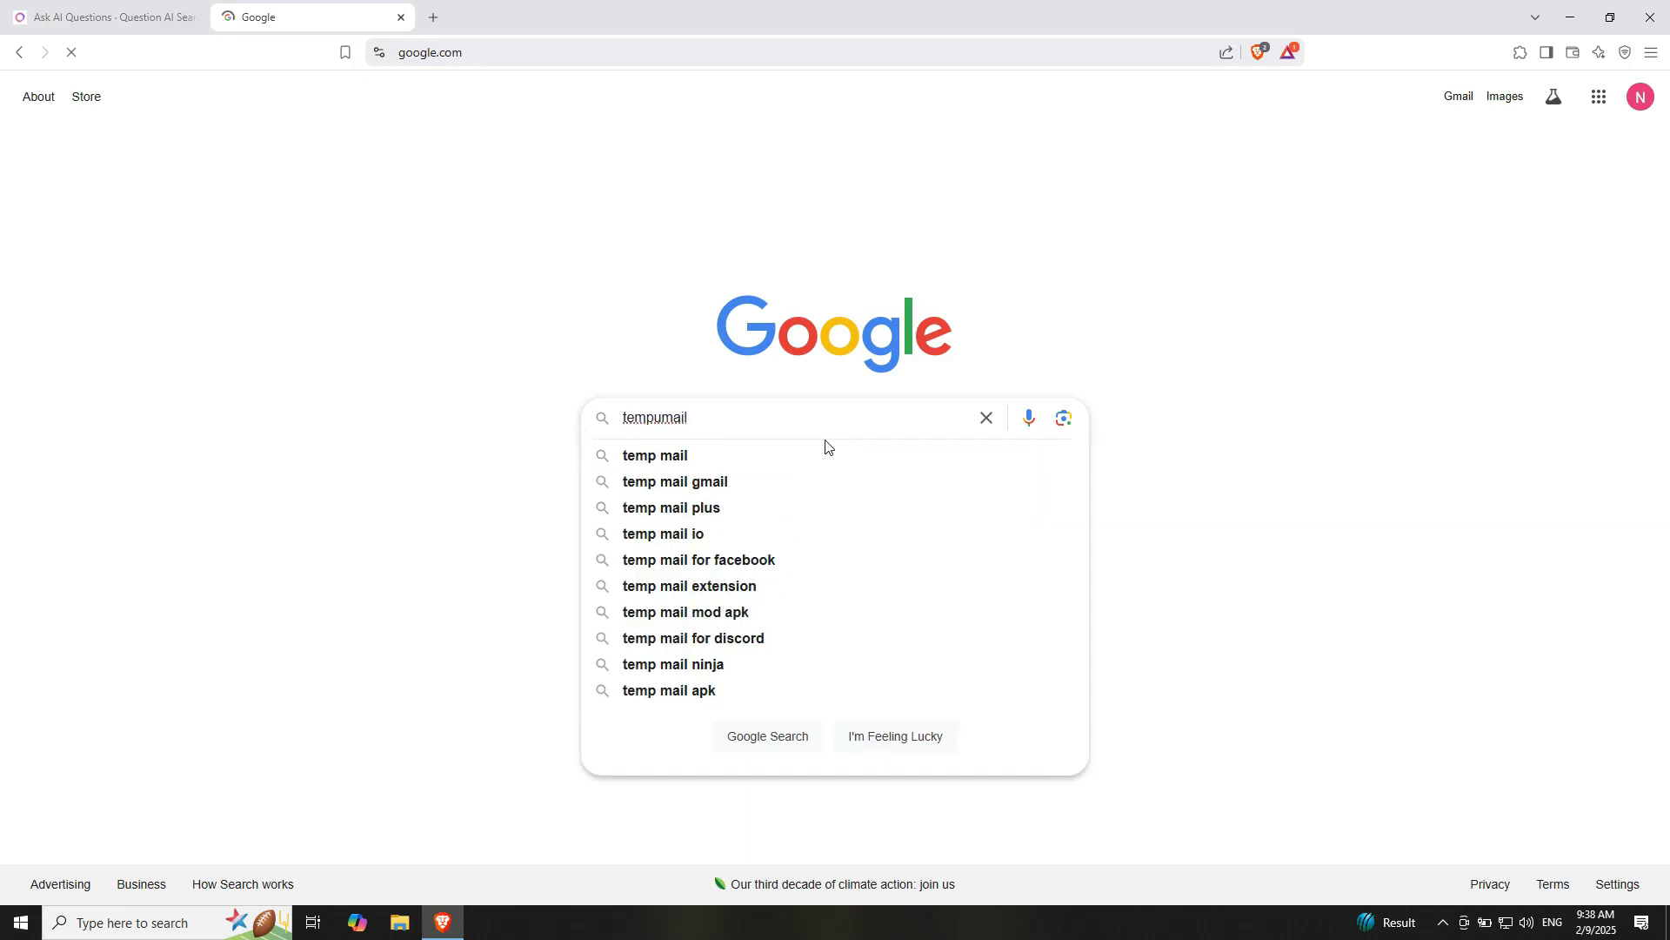
pyautogui.press('Return')
# Refine the search to 'tempumail .edu' and open the Edu Mail Generator result
pyautogui.click(338, 111)
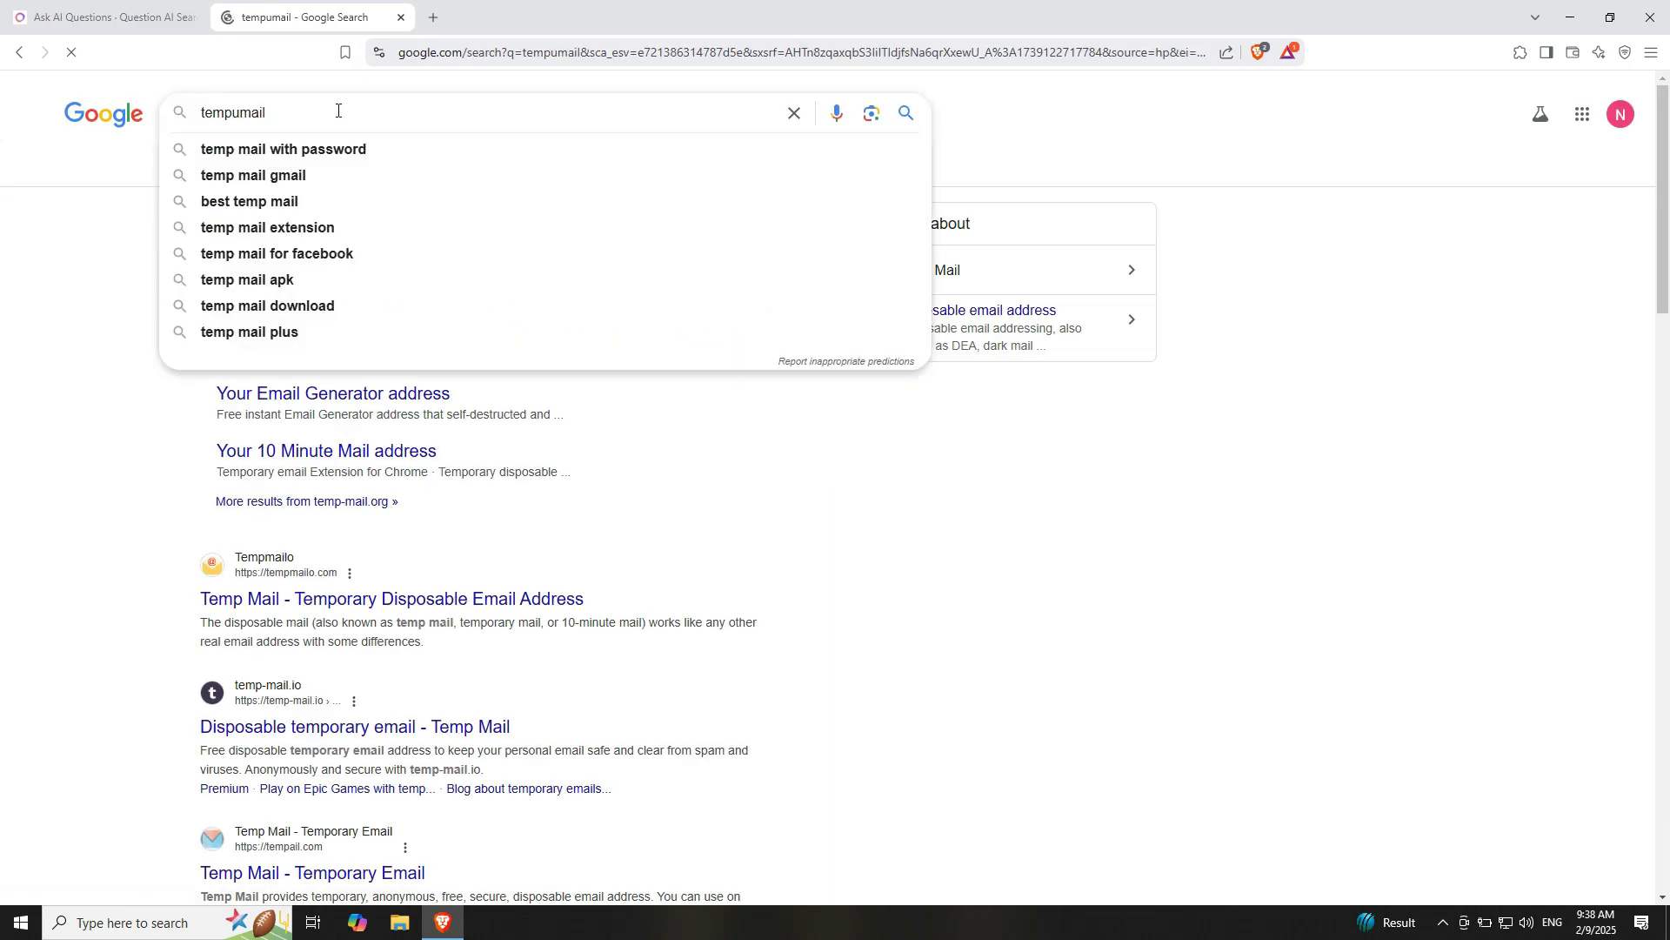
pyautogui.click(1023, 598)
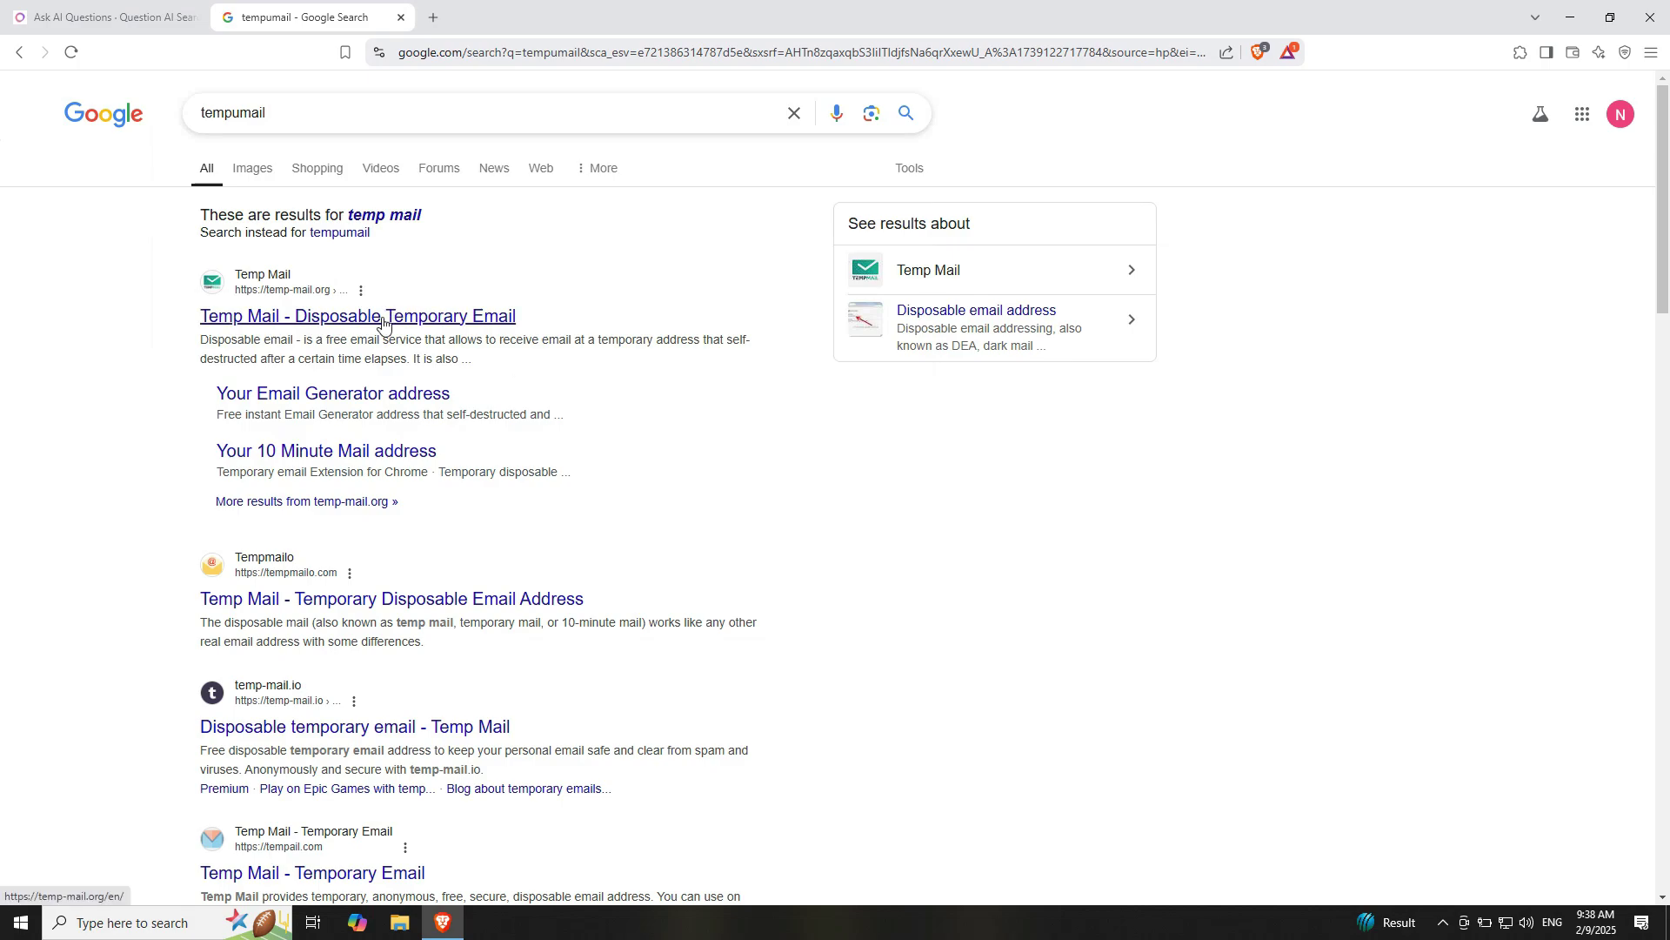
pyautogui.scroll(-5, 342, 703)
pyautogui.scroll(5, 429, 682)
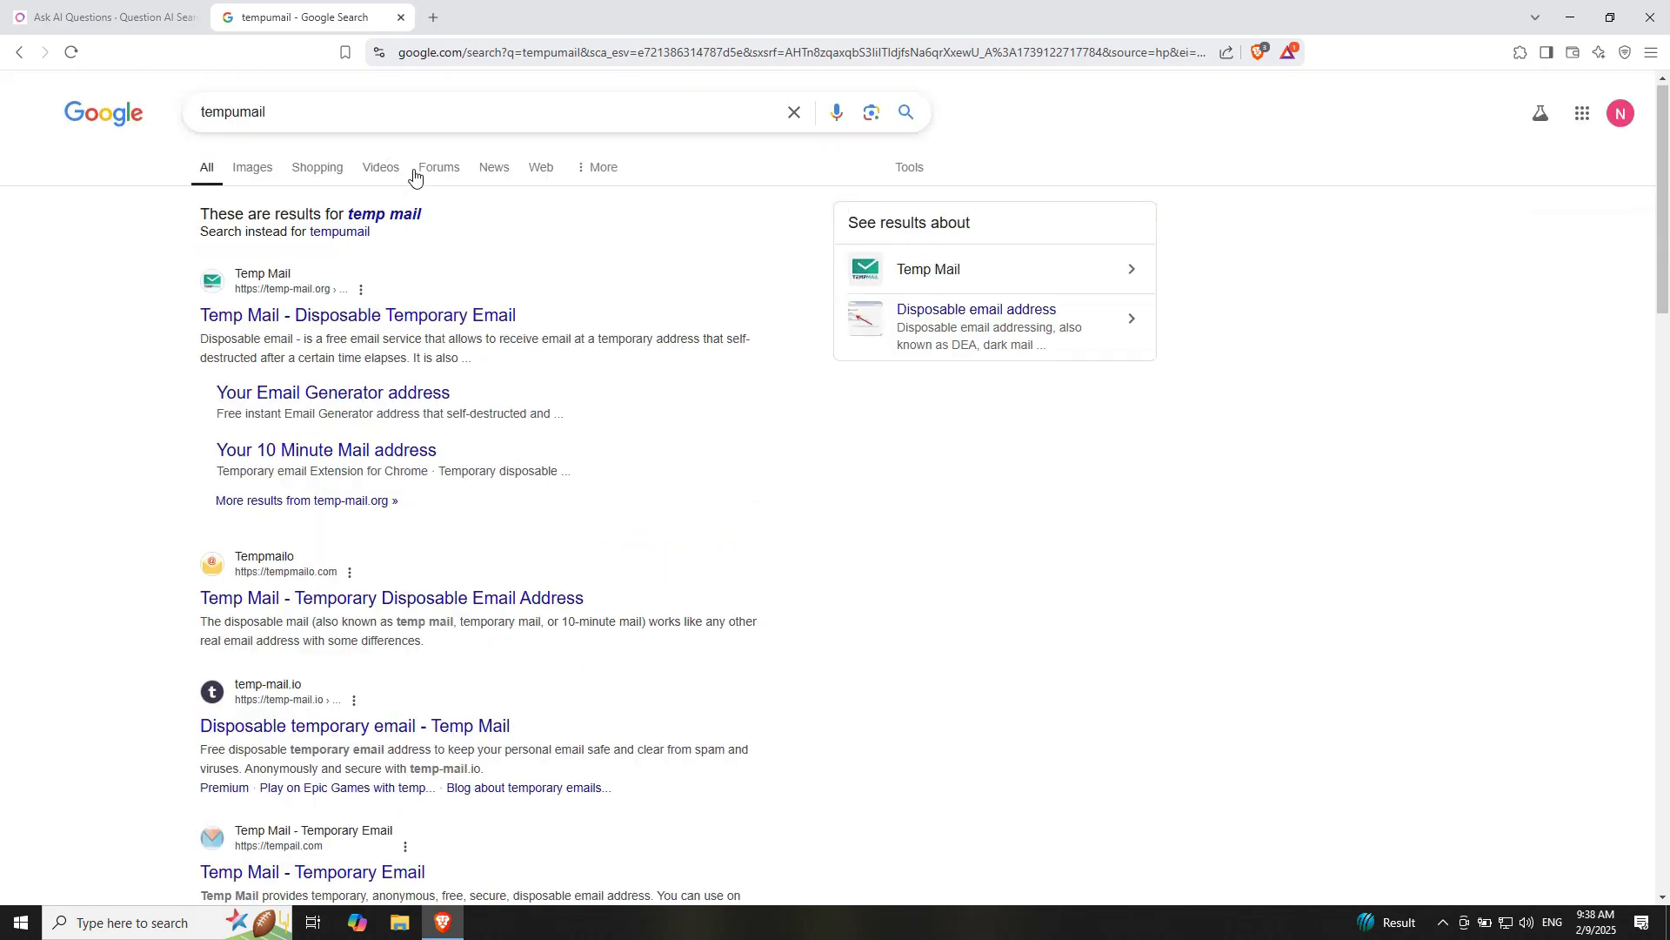
pyautogui.click(332, 115)
pyautogui.write('.edu')
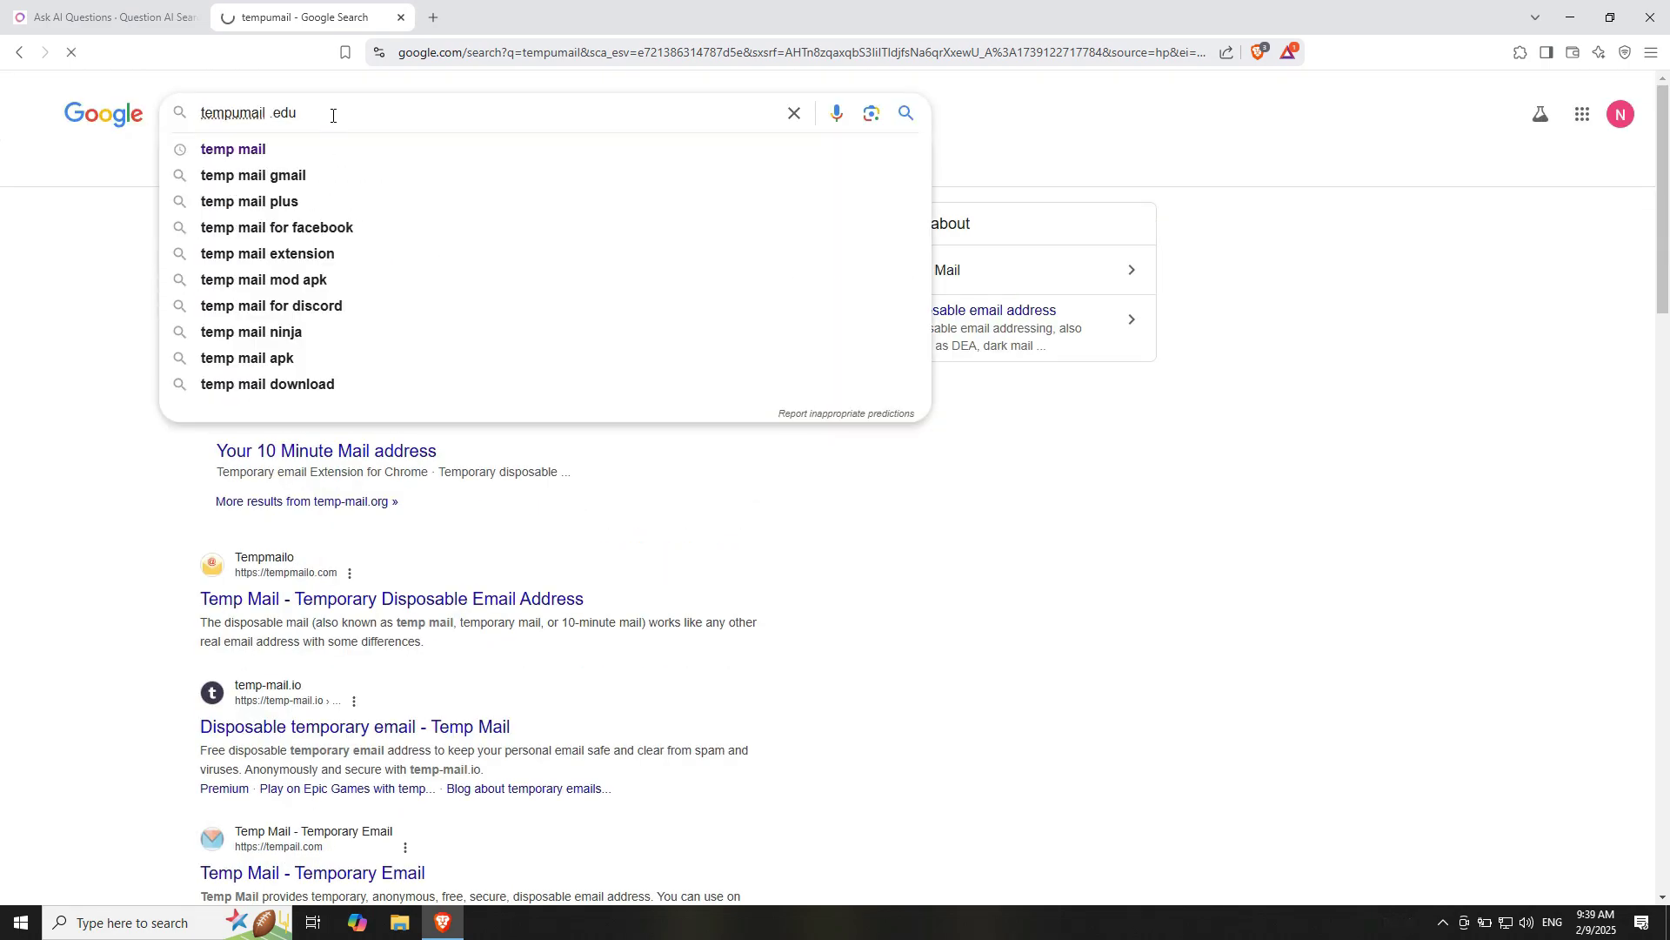
pyautogui.press('Return')
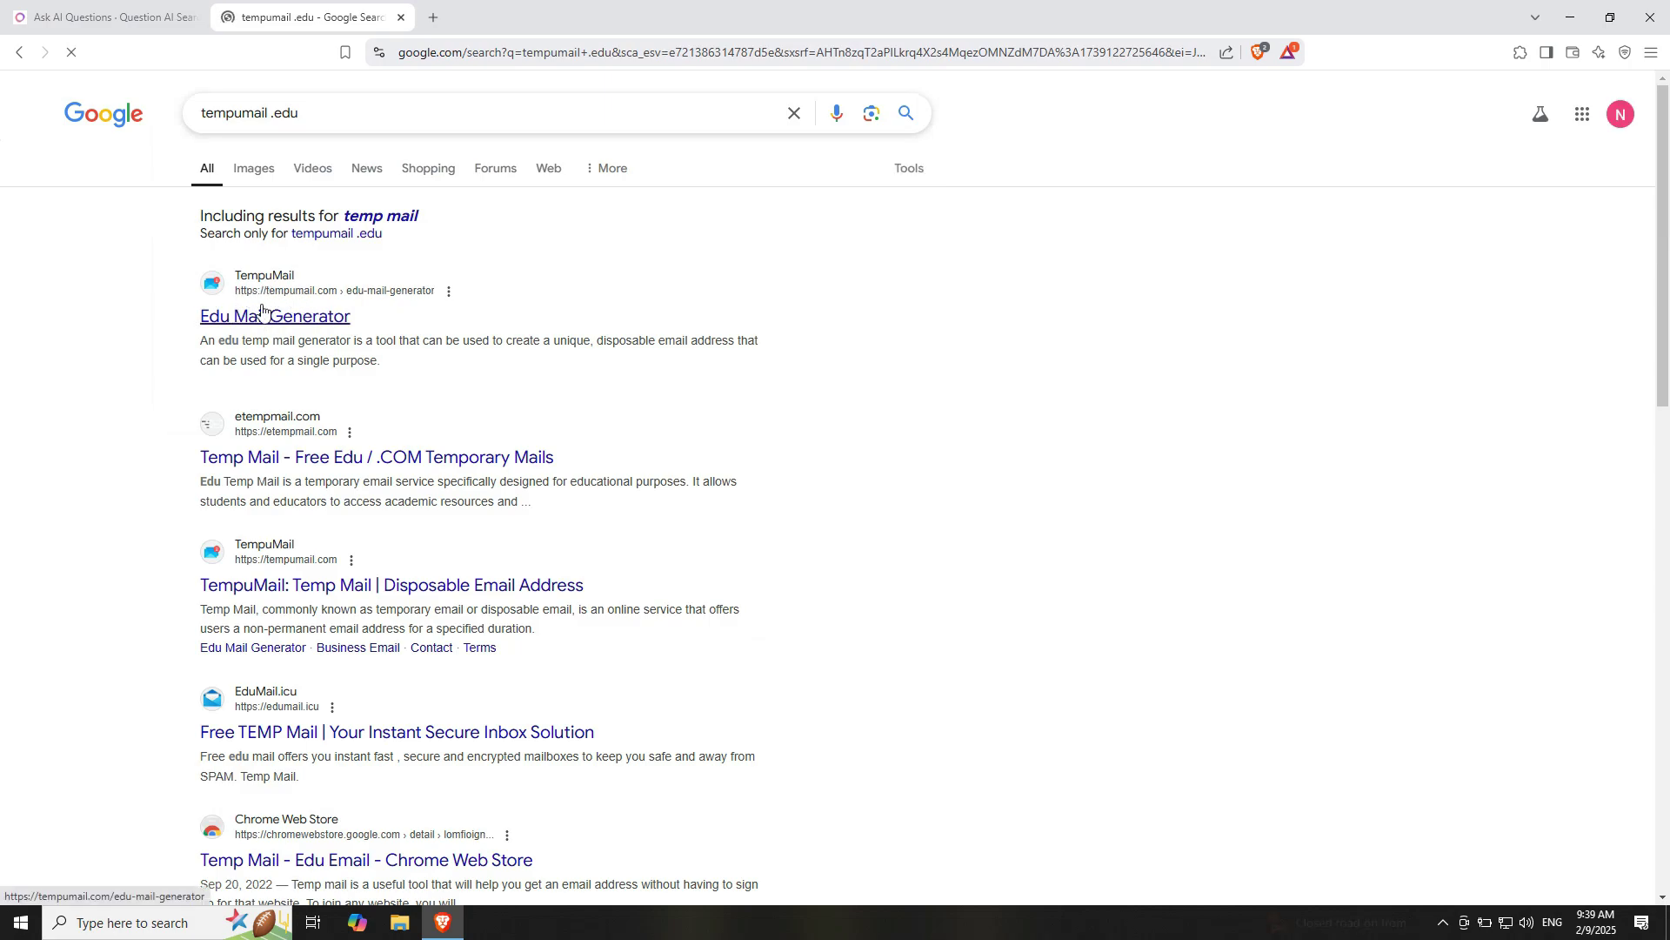
pyautogui.click(270, 317)
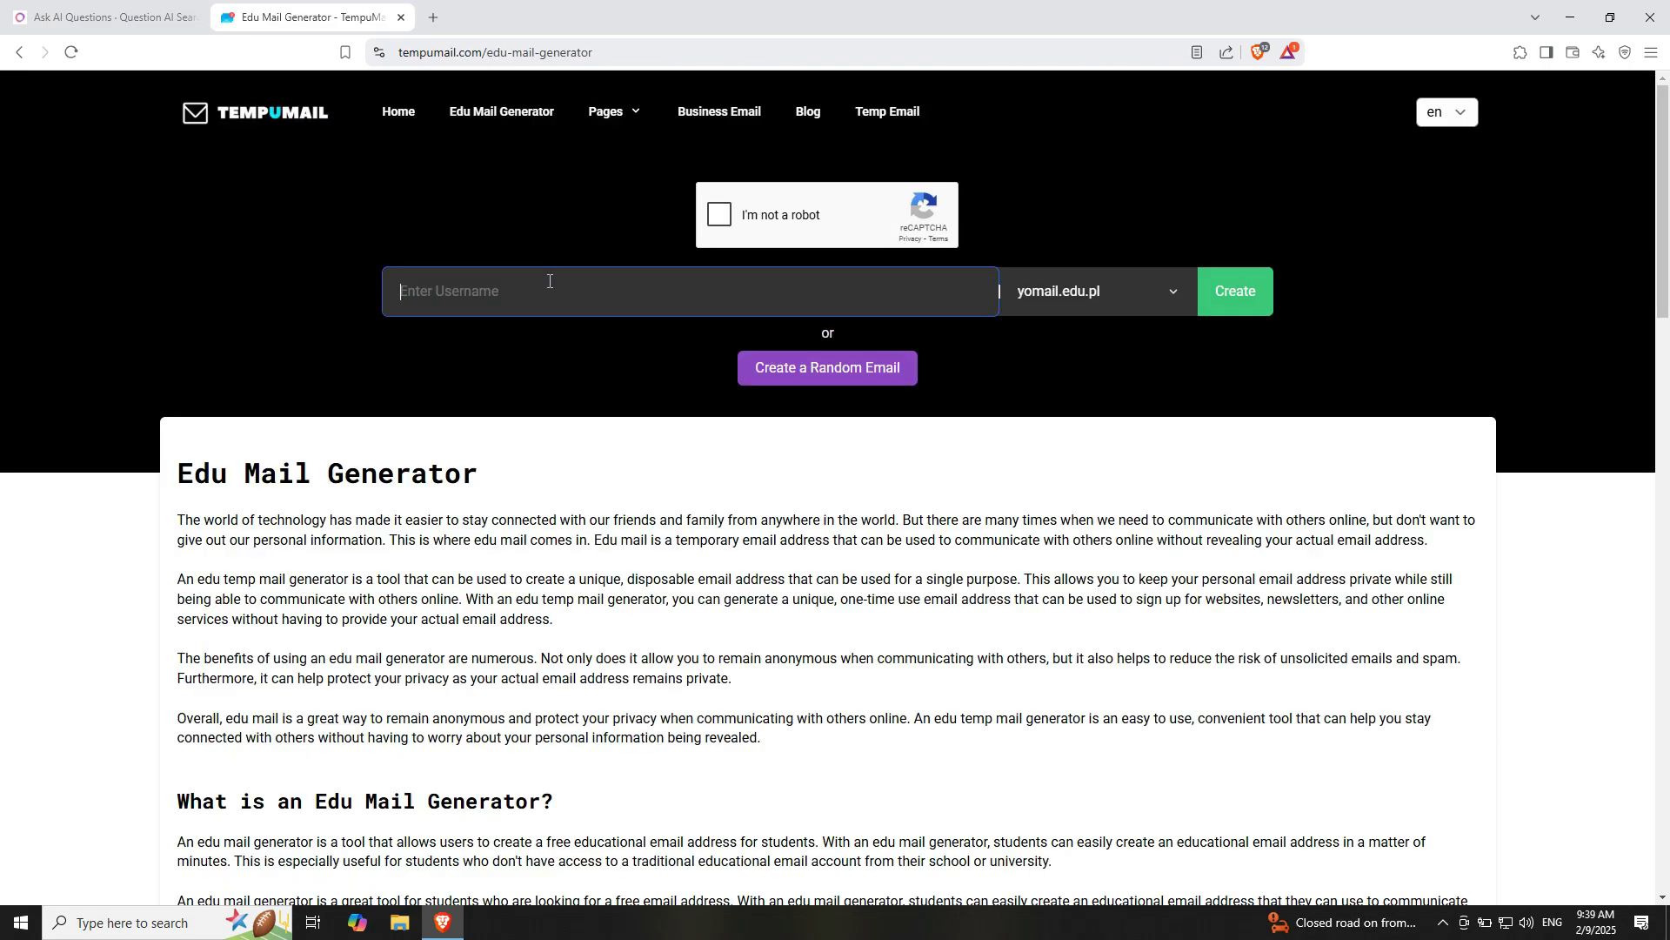
# Pass the bus and fire hydrant reCAPTCHA, create the yomail.edu.pl mailbox, and copy its address
pyautogui.click(718, 214)
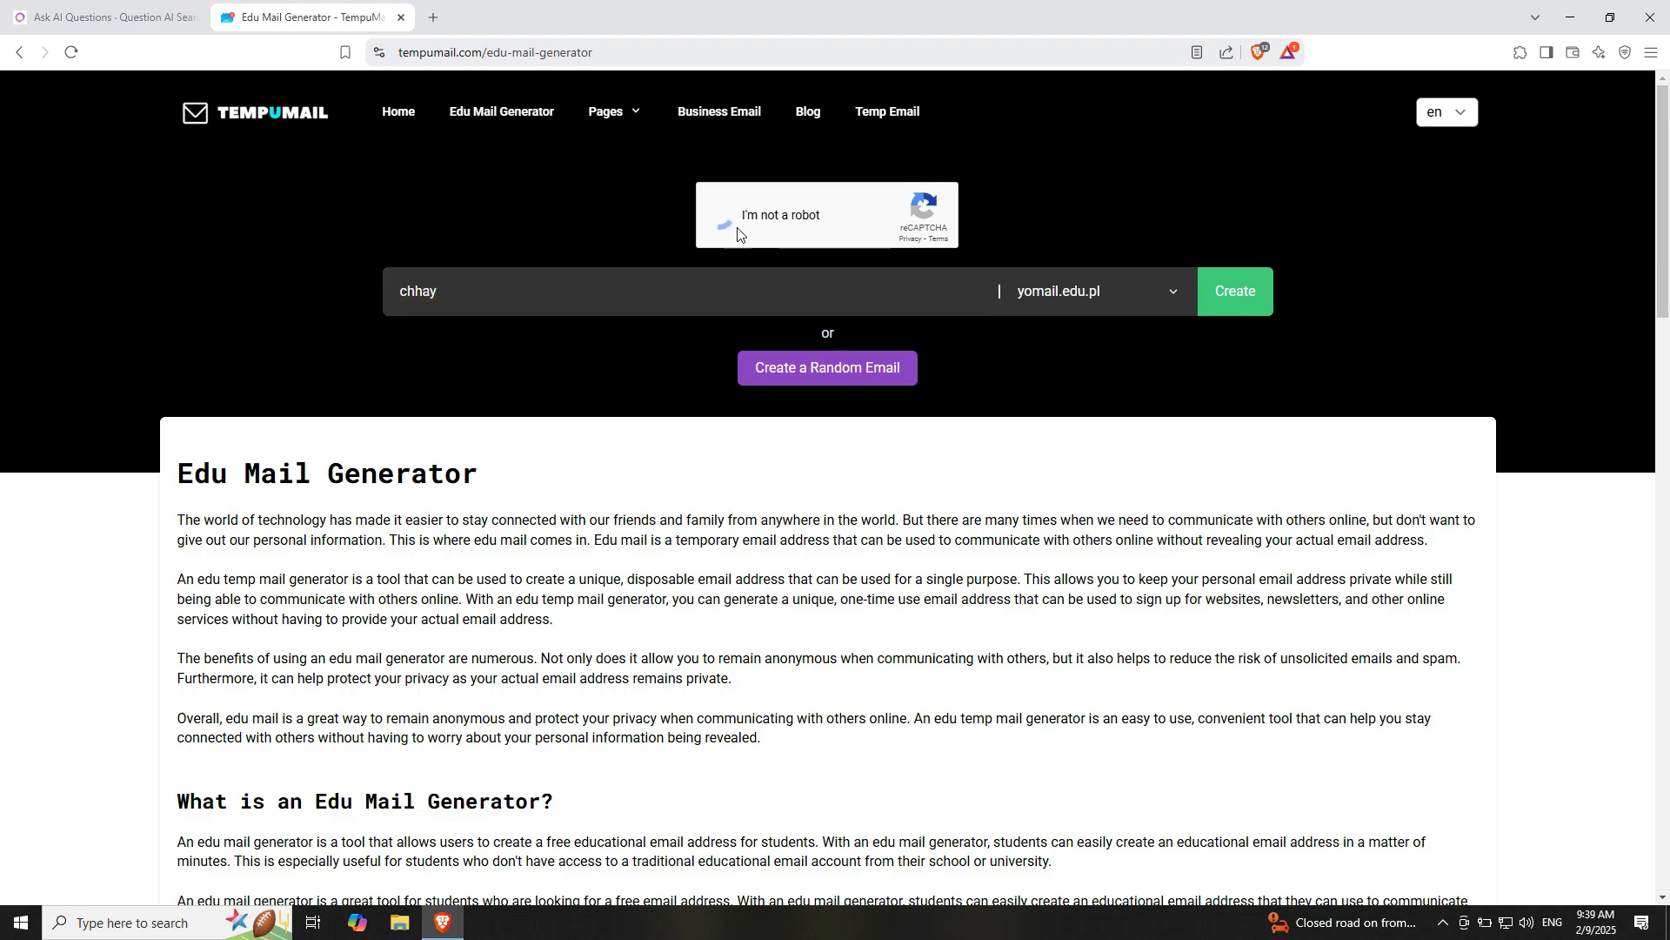
pyautogui.click(914, 245)
pyautogui.click(1014, 369)
pyautogui.click(1032, 483)
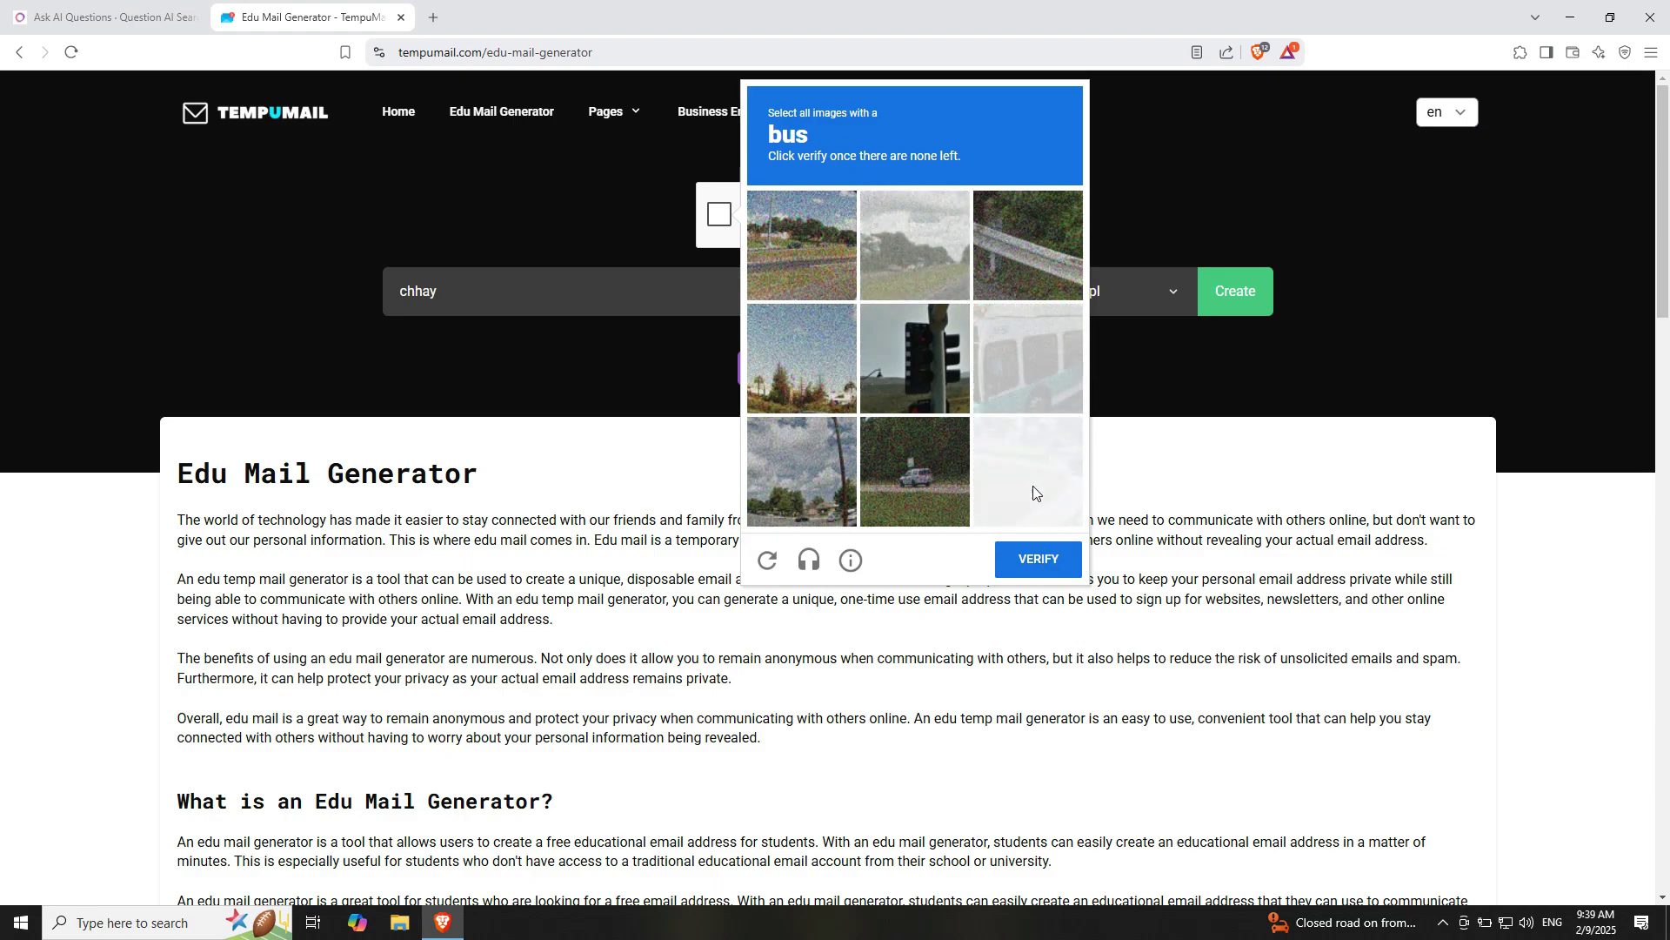
pyautogui.click(1049, 558)
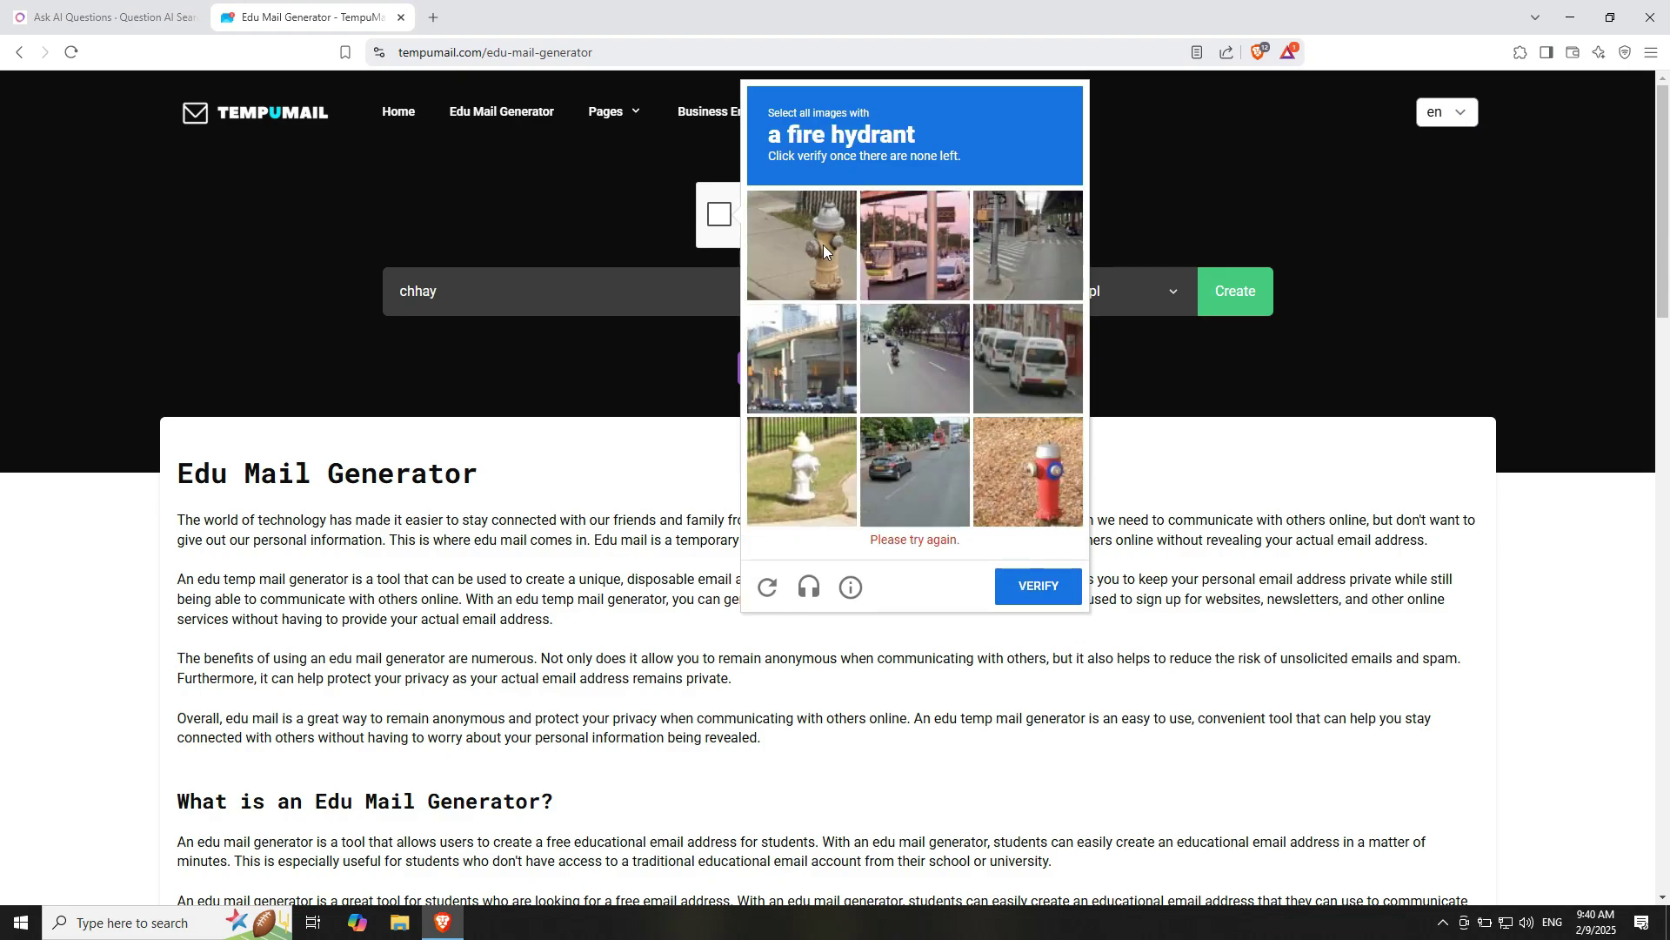
pyautogui.click(801, 245)
pyautogui.click(801, 469)
pyautogui.click(1021, 477)
pyautogui.click(805, 246)
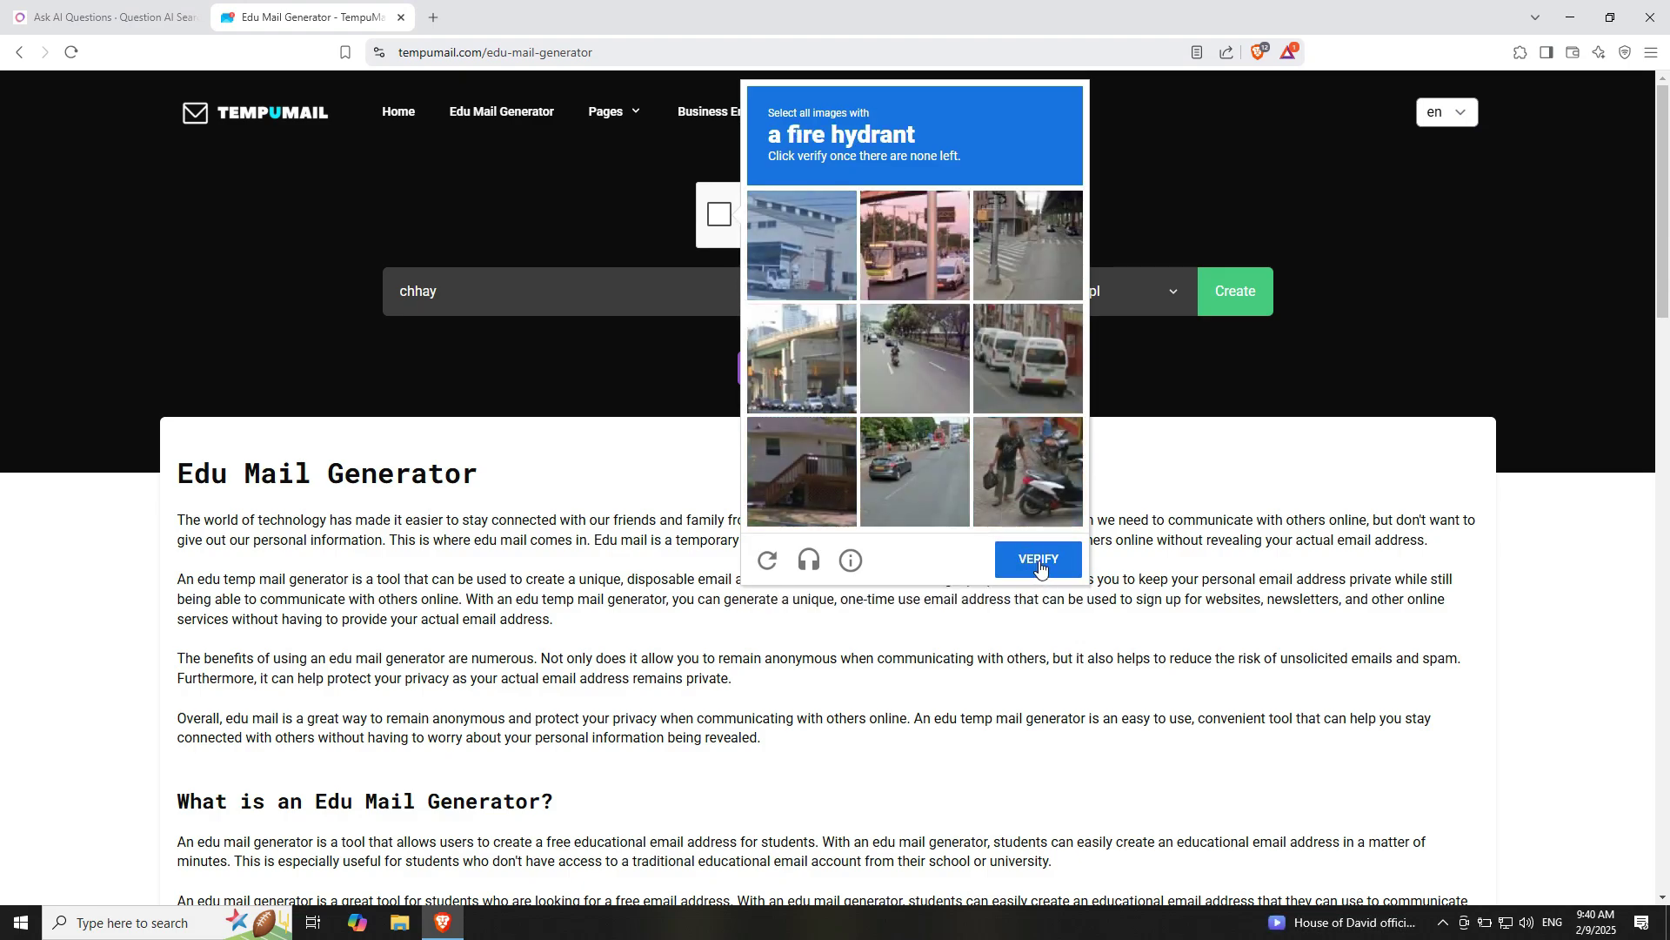
pyautogui.click(1041, 568)
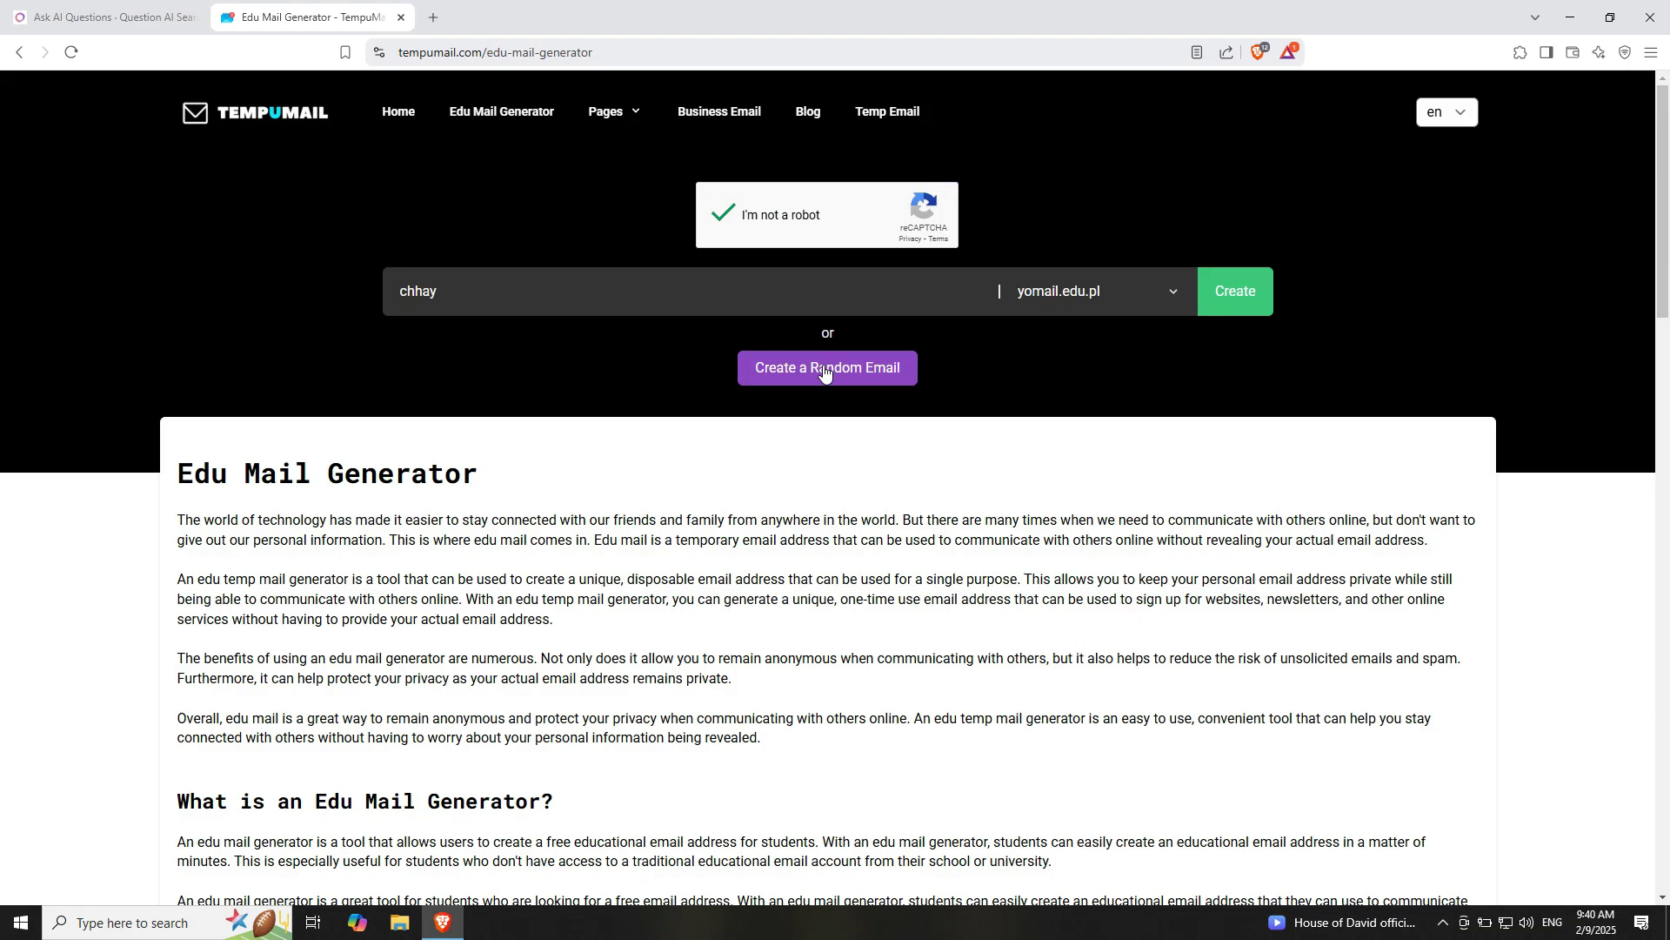
pyautogui.click(1224, 300)
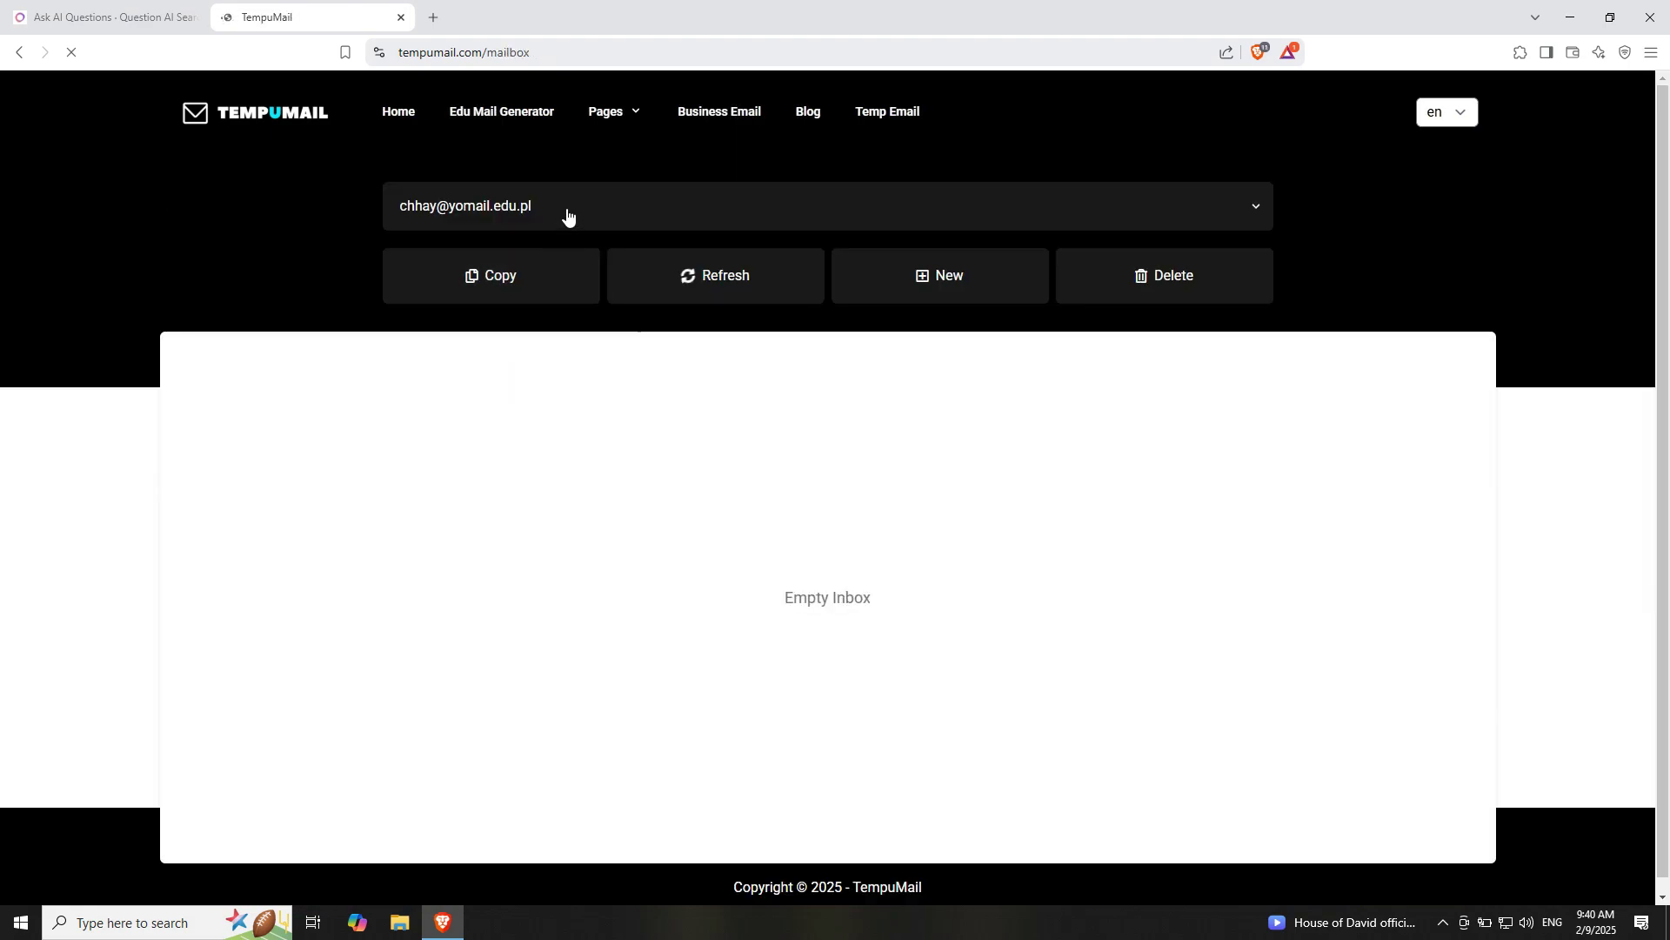
pyautogui.click(478, 273)
# Register the iAsk account with a name, the pasted yomail.edu.pl address, and a password
pyautogui.click(120, 31)
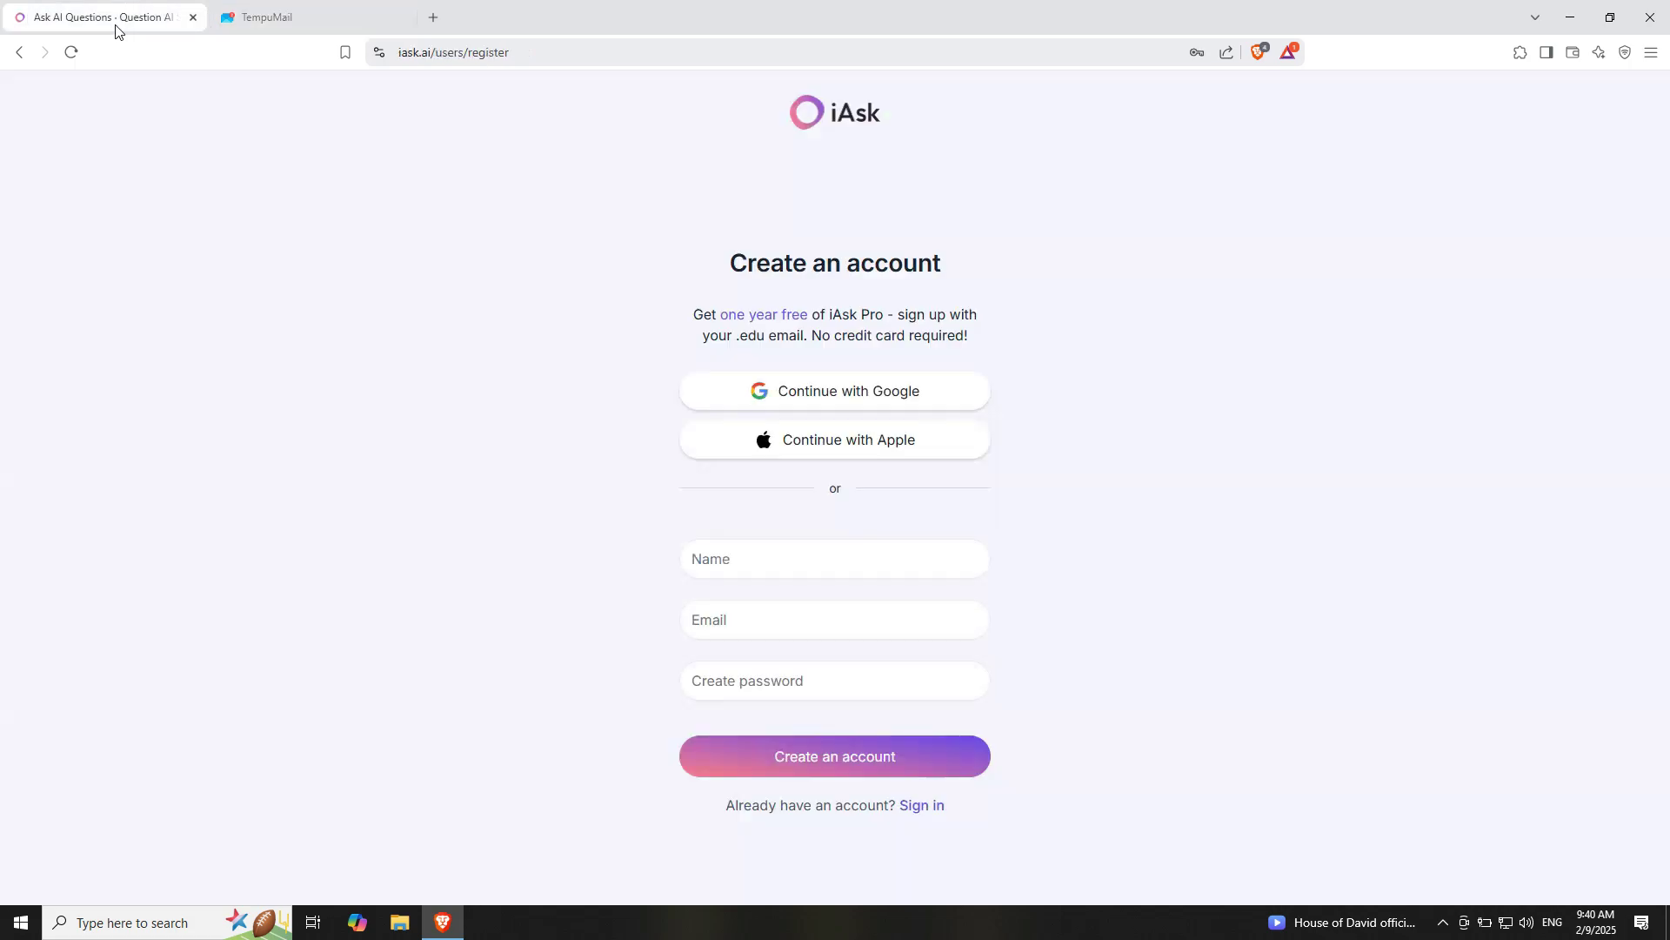
pyautogui.click(738, 554)
pyautogui.write('chh')
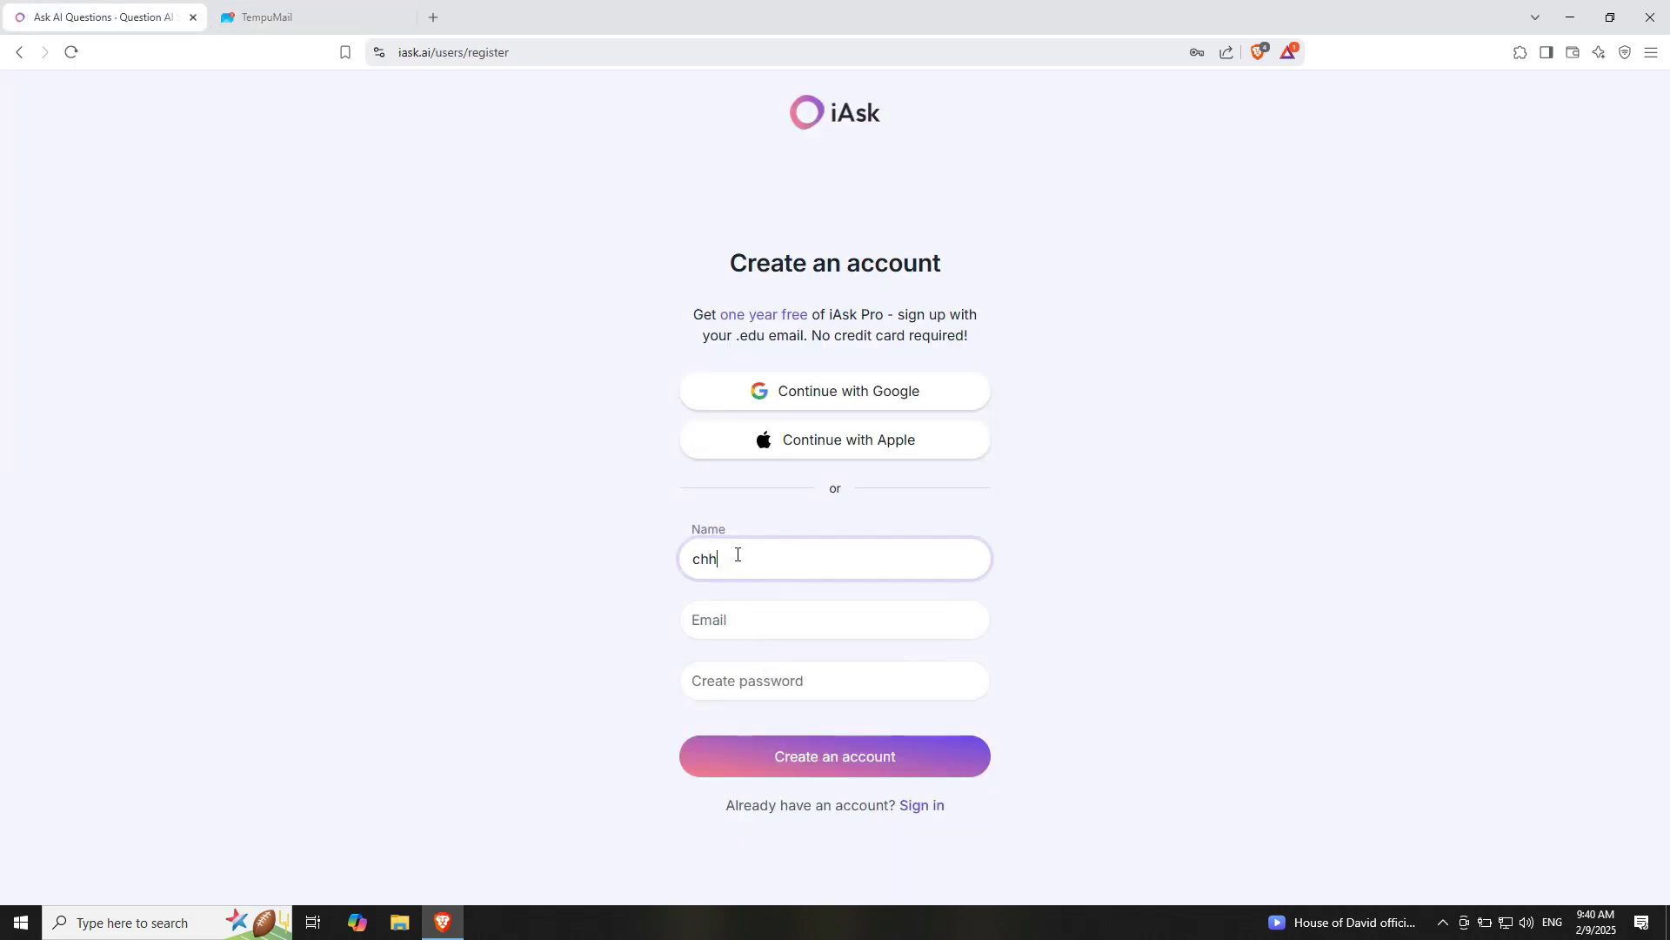
pyautogui.write('ay')
pyautogui.press('Tab')
pyautogui.hotkey('ctrl', 'v')
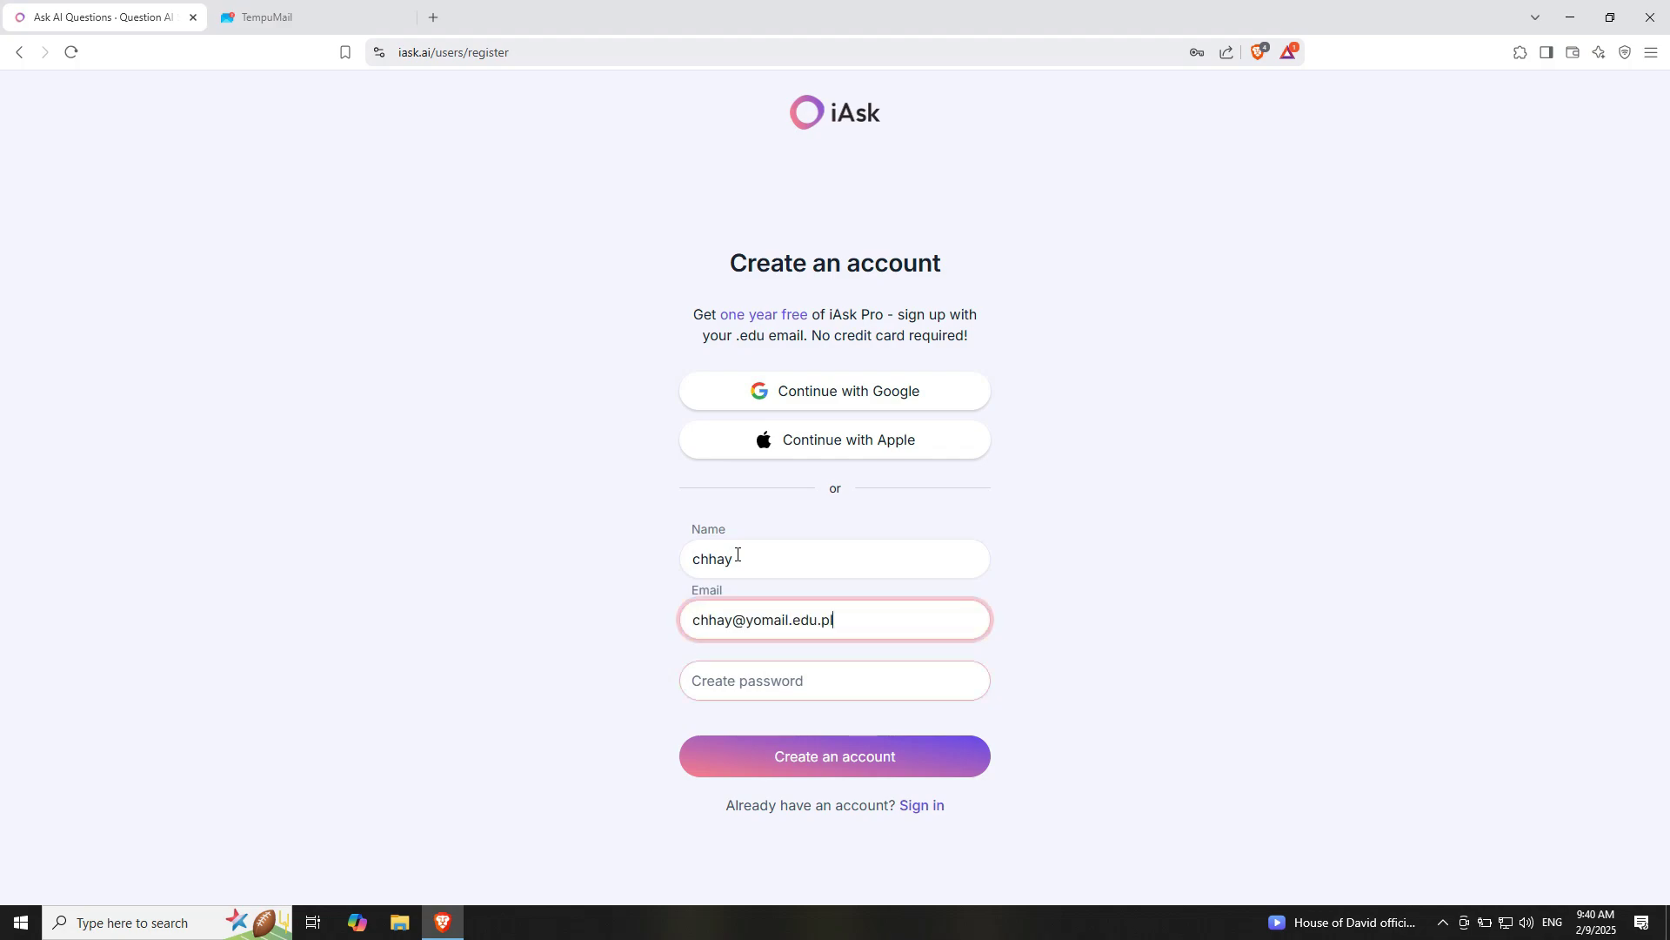
pyautogui.press('Tab')
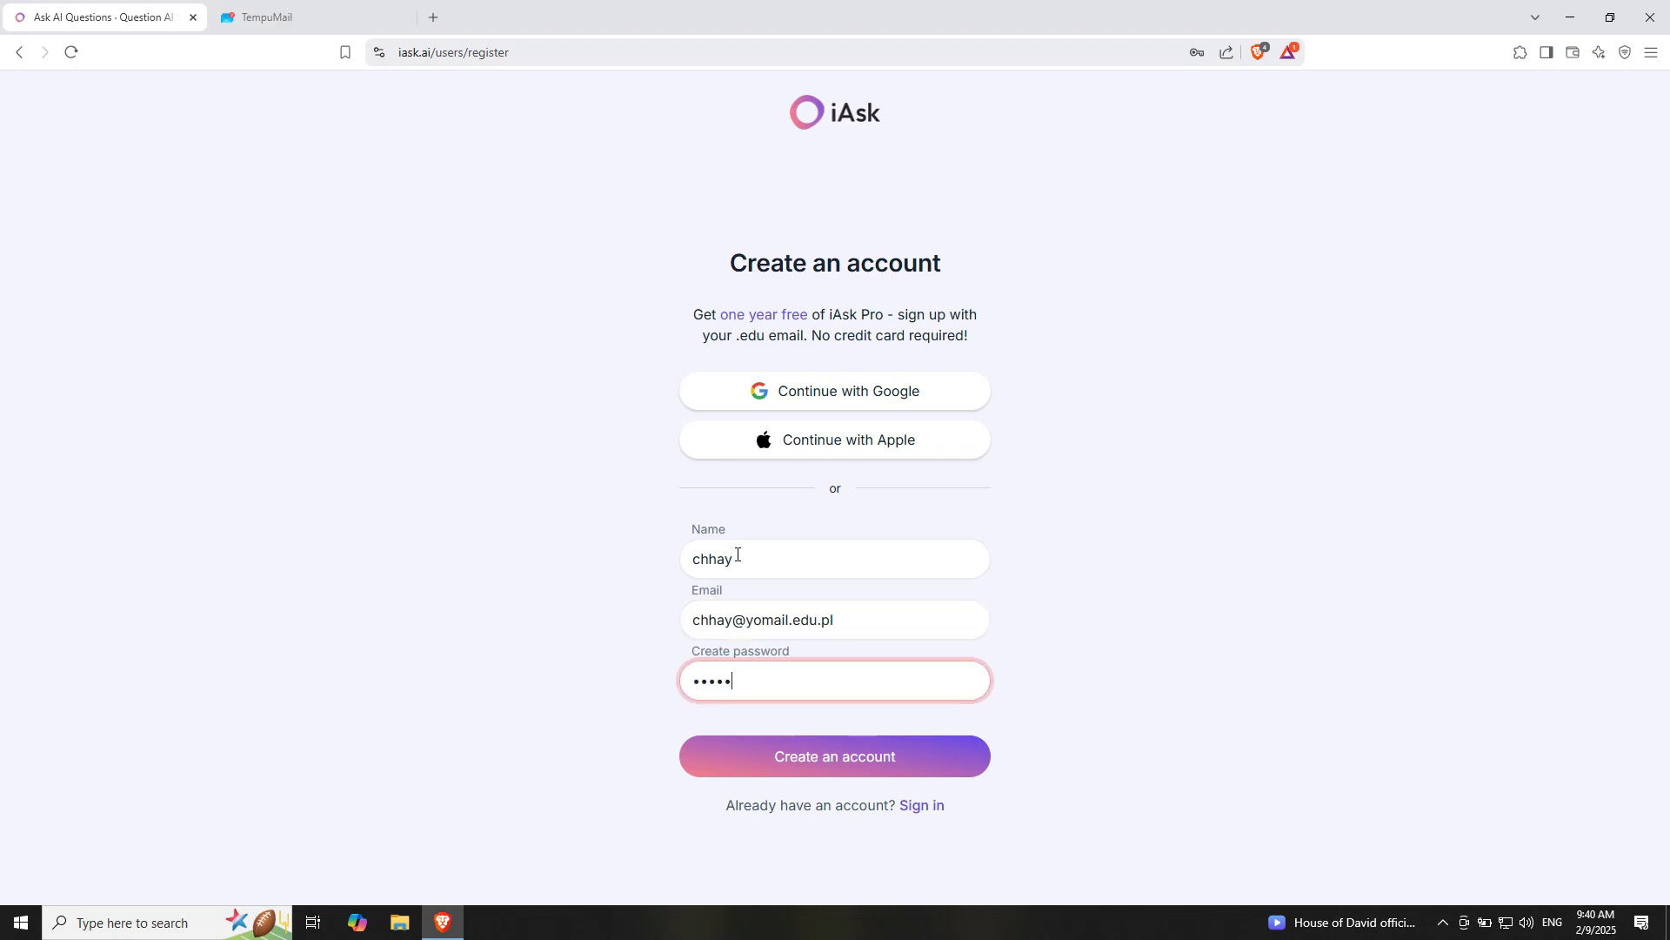
pyautogui.write('6')
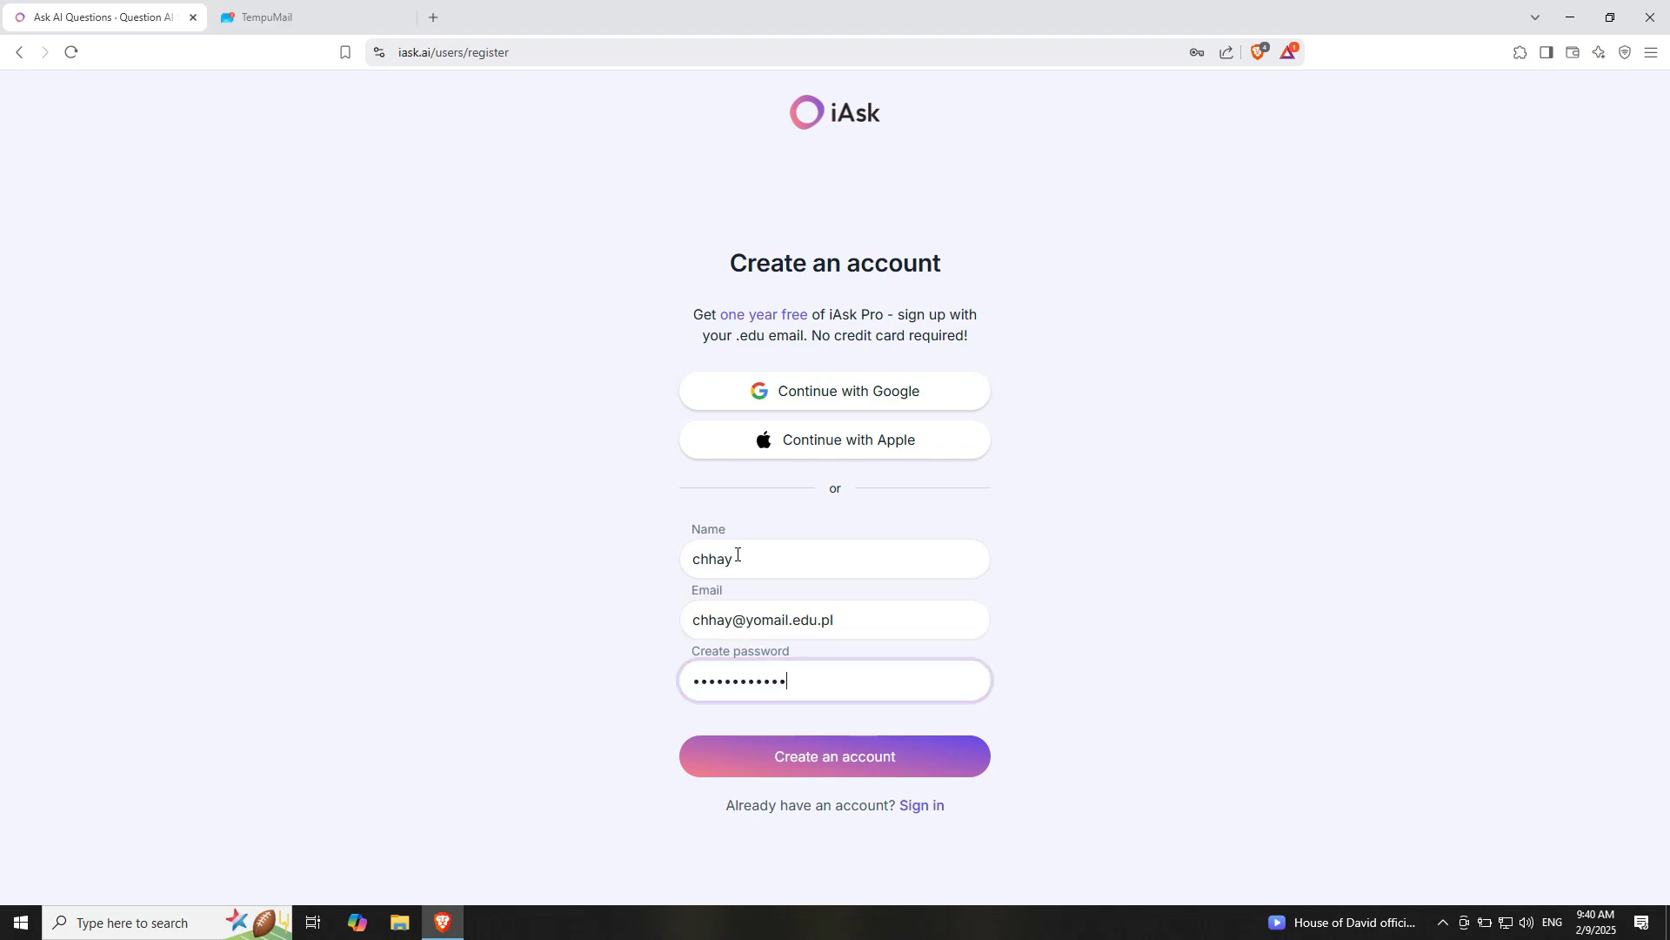
pyautogui.click(809, 757)
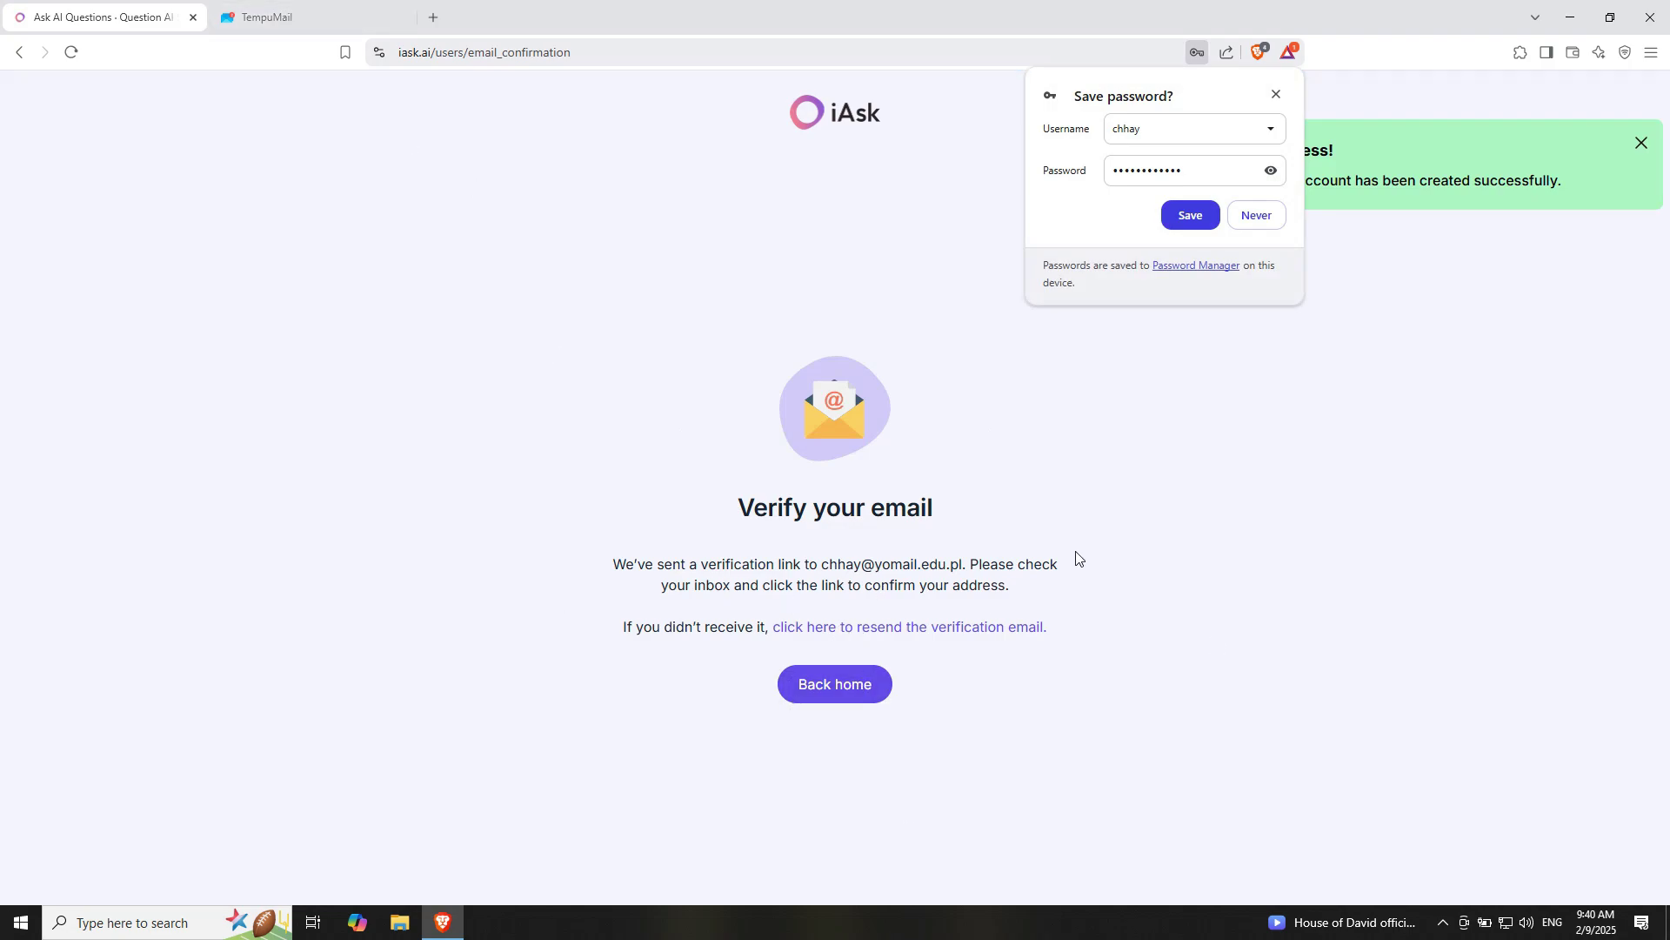
# In the TempuMail inbox, open iAsk's Confirm Your Email message and follow 'Confirm my email'
pyautogui.click(279, 16)
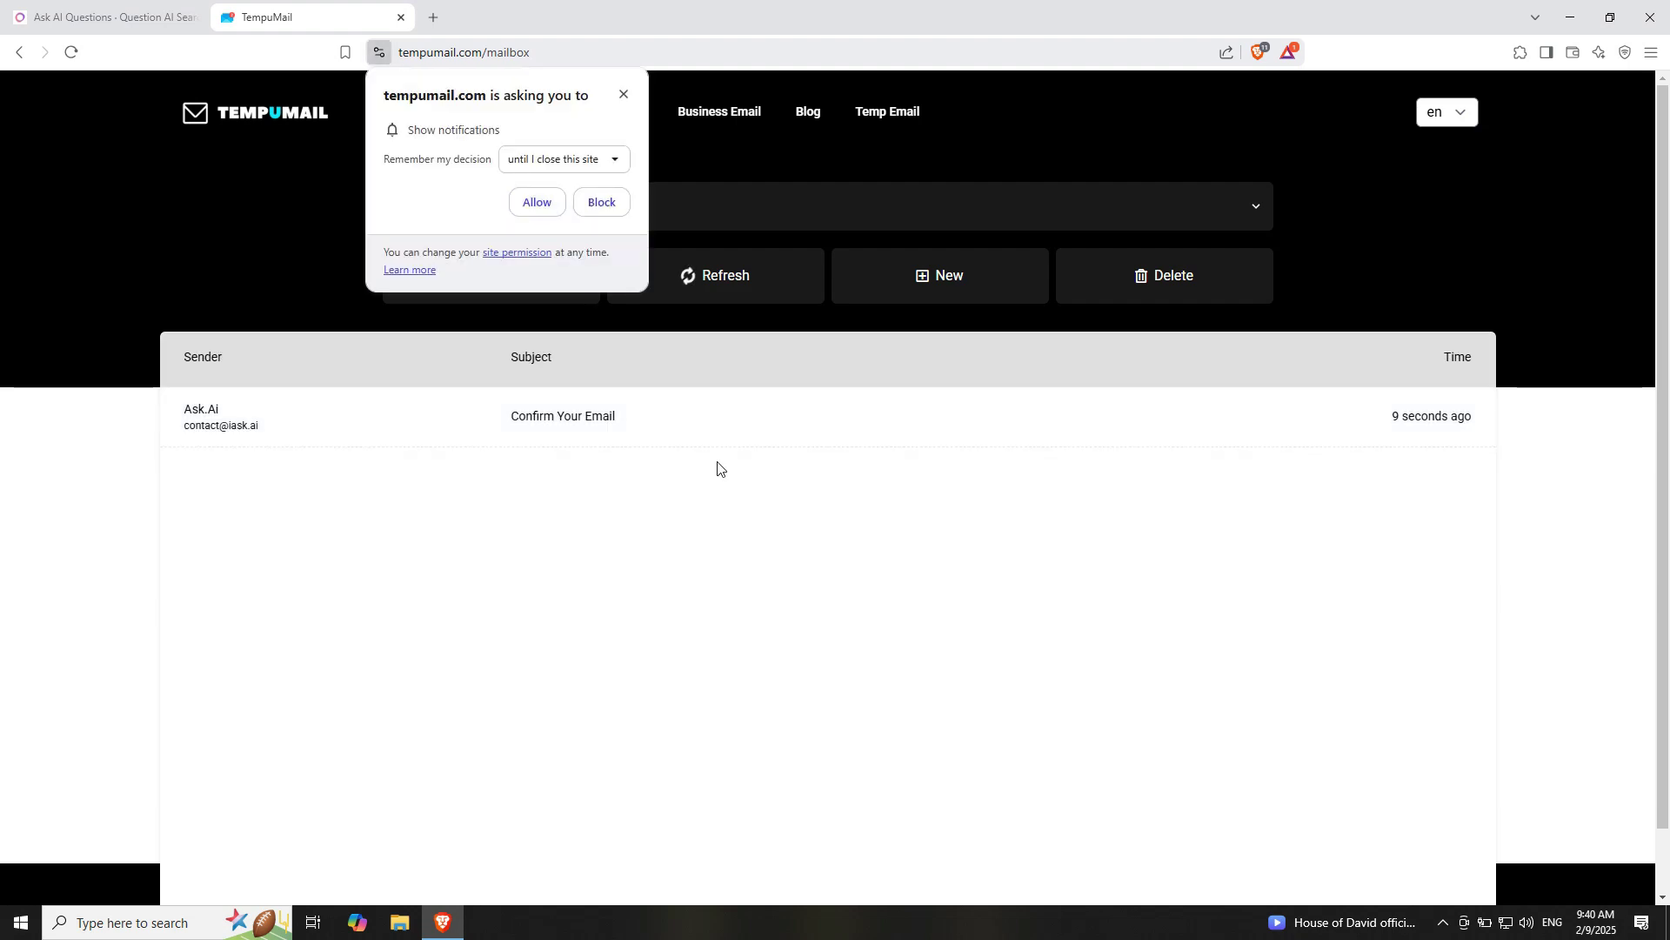
pyautogui.click(603, 426)
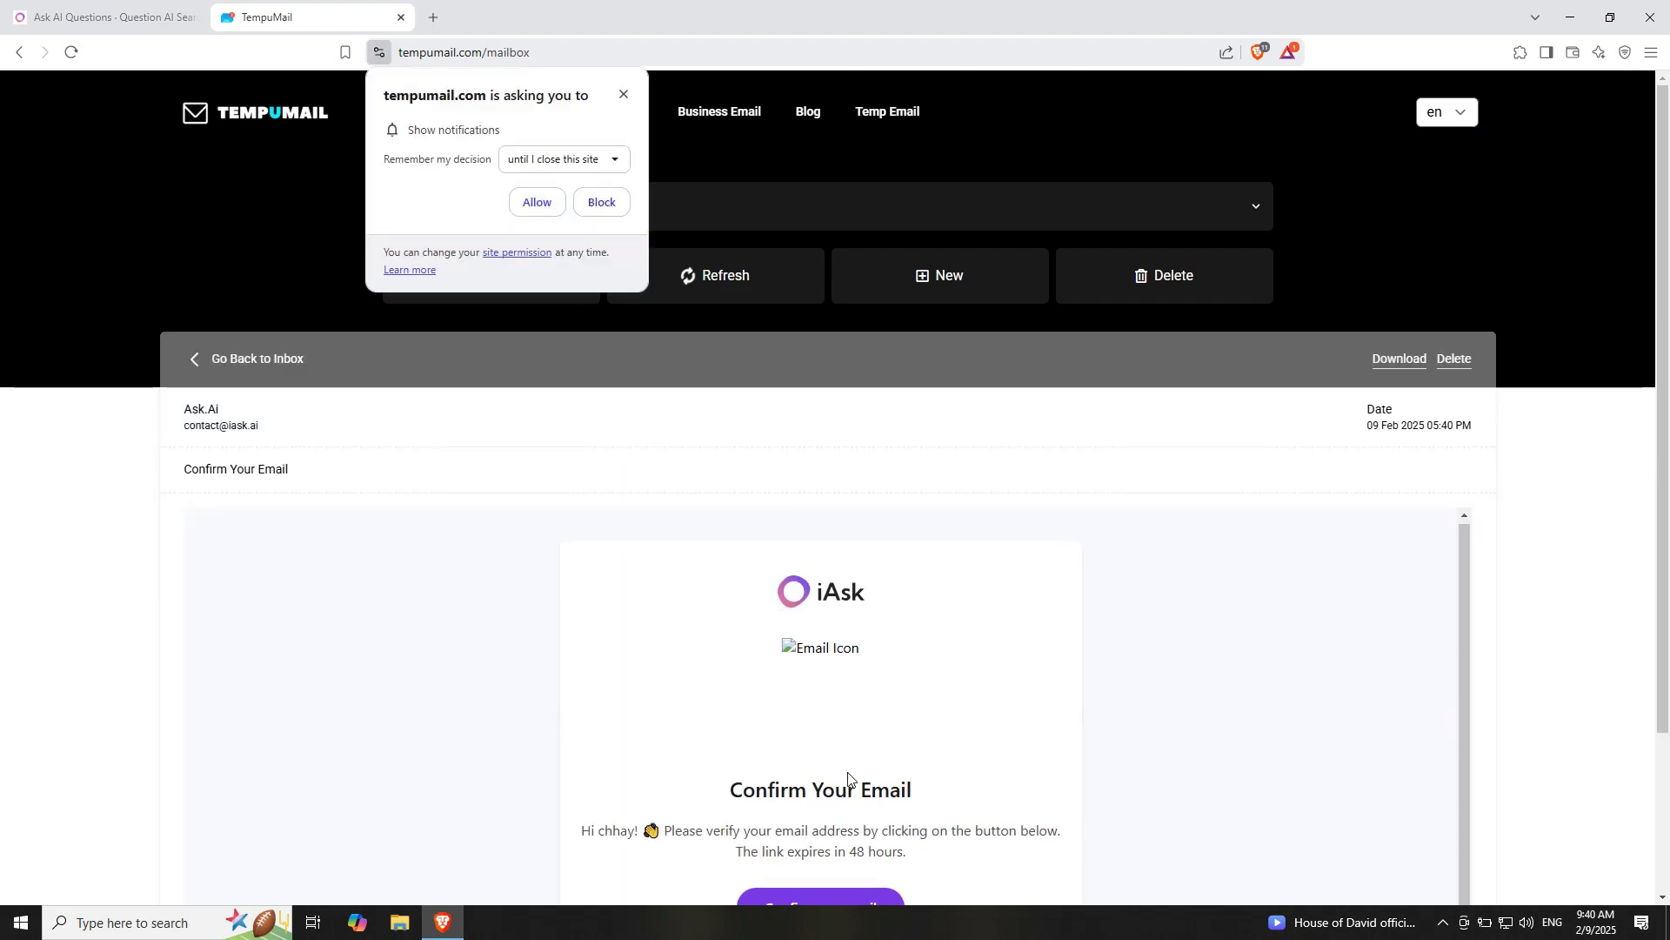
pyautogui.scroll(-1, 870, 796)
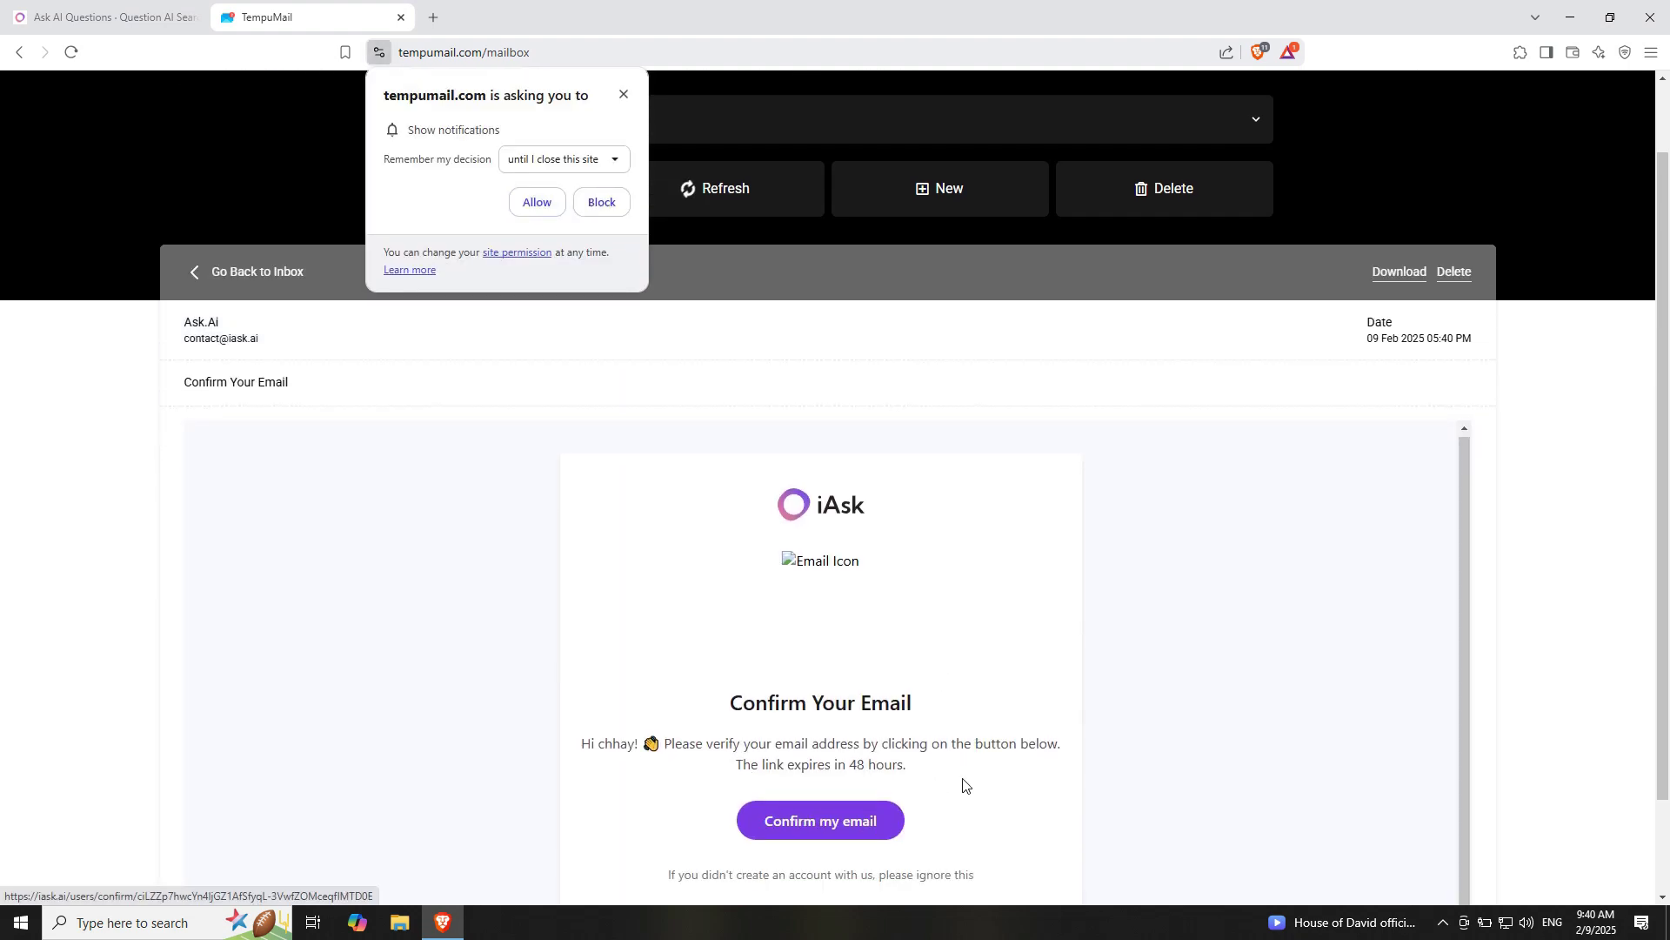
pyautogui.click(828, 822)
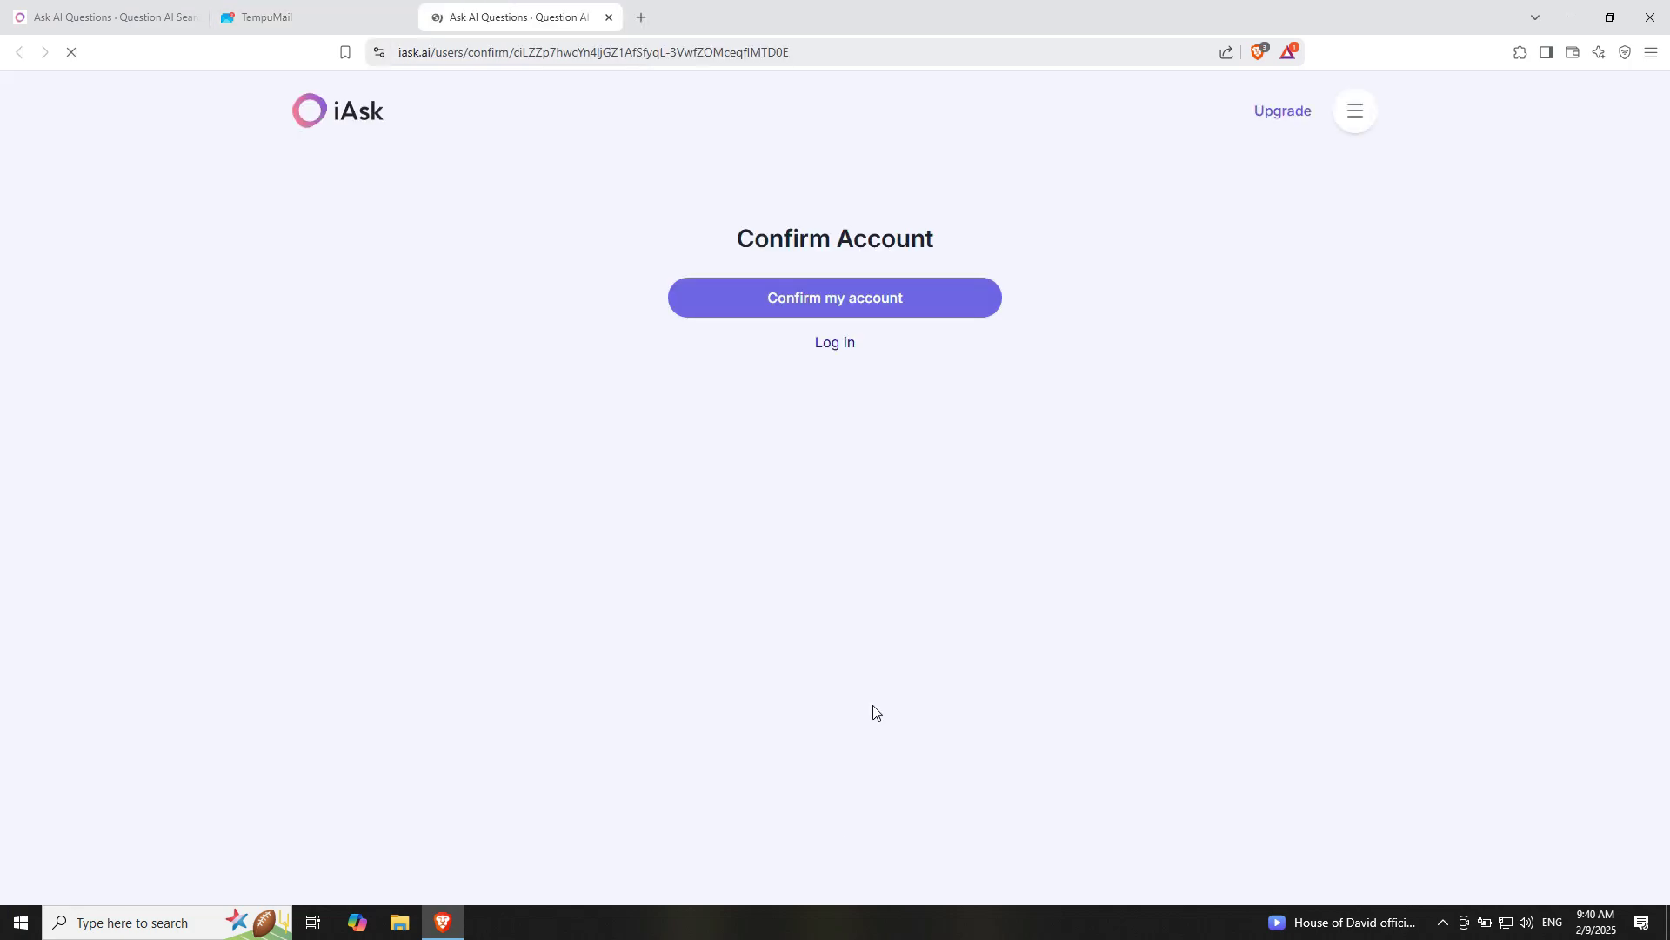
# Confirm the iAsk account and close the Success notice on the iAsk Pro home page
pyautogui.click(898, 291)
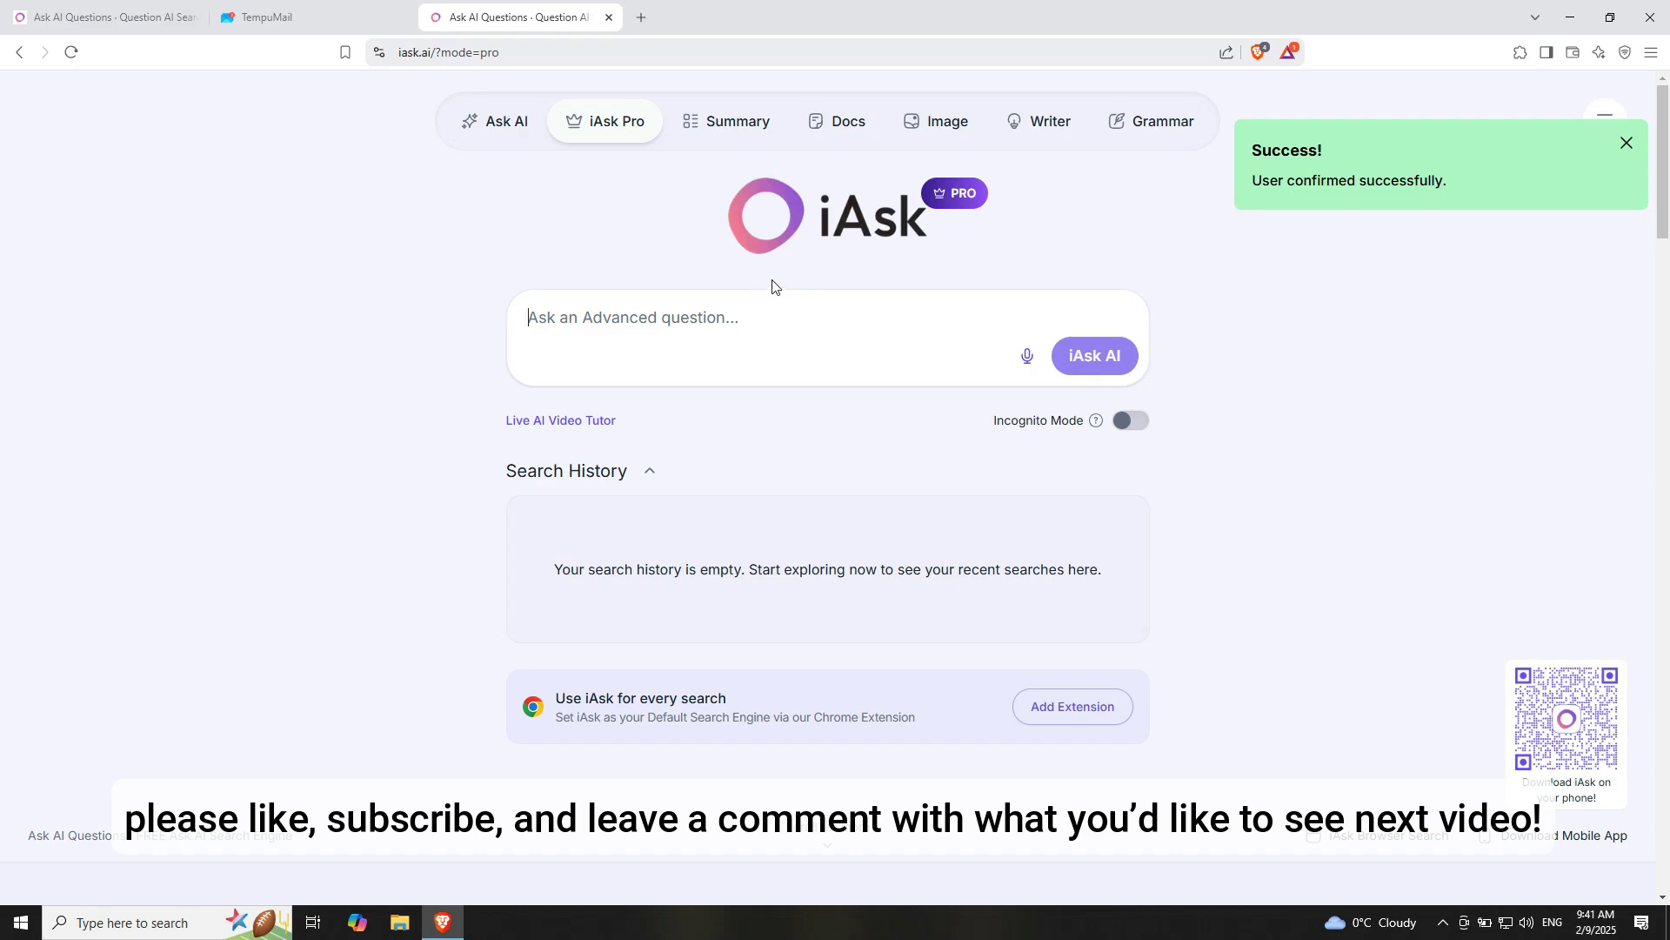
pyautogui.click(1626, 143)
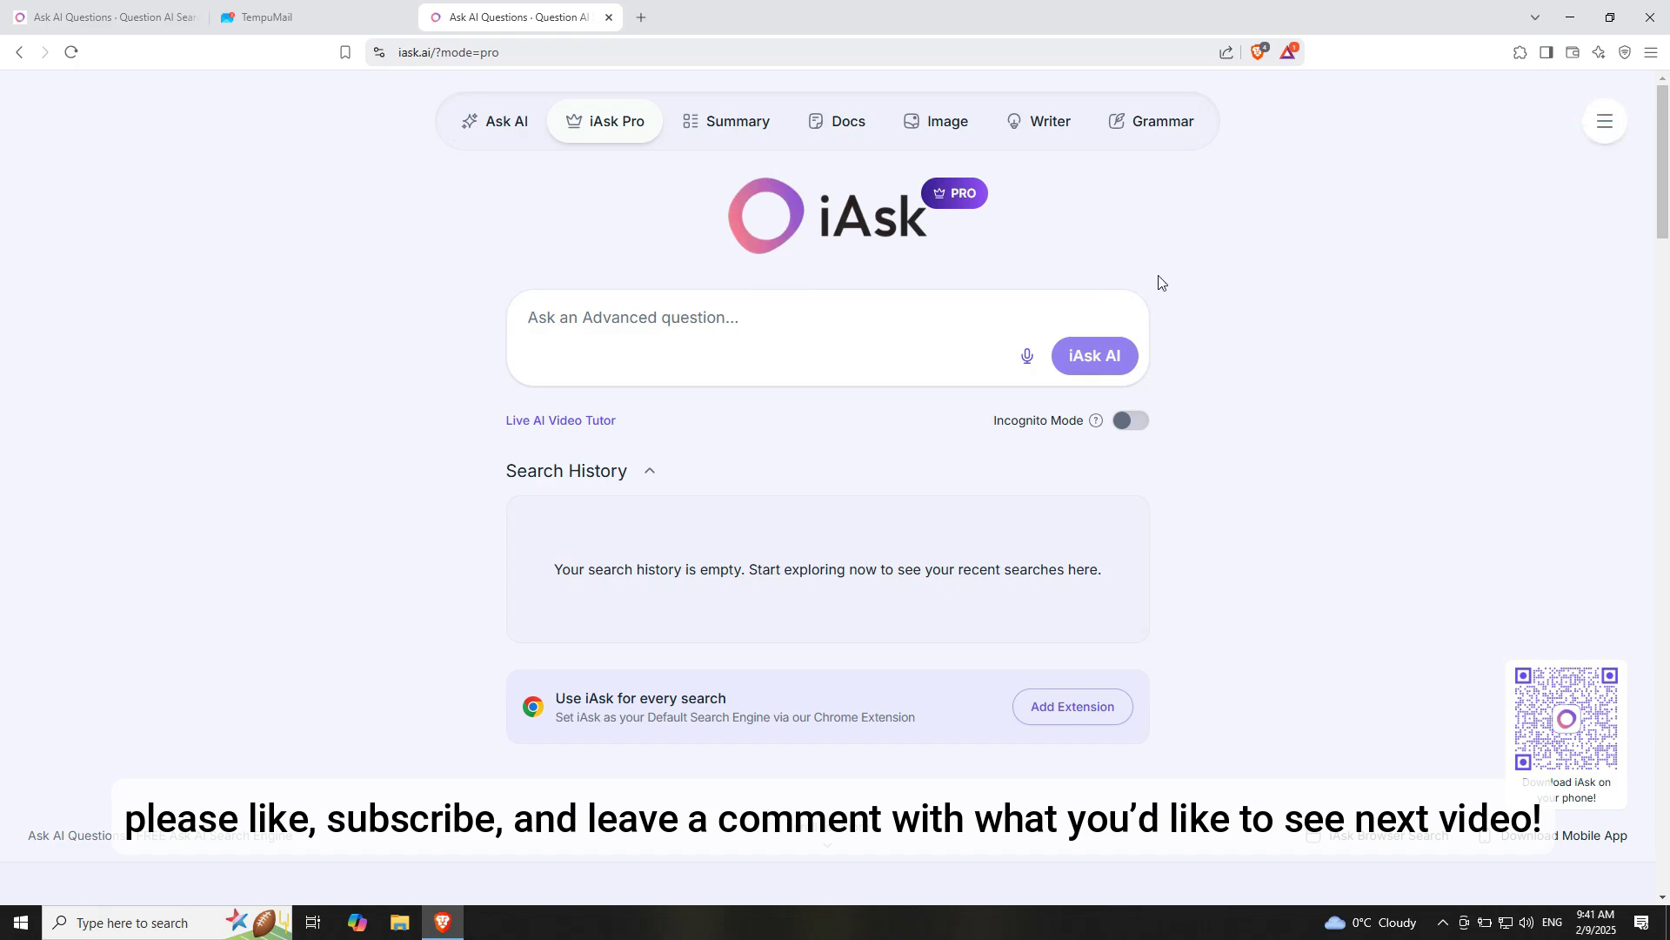